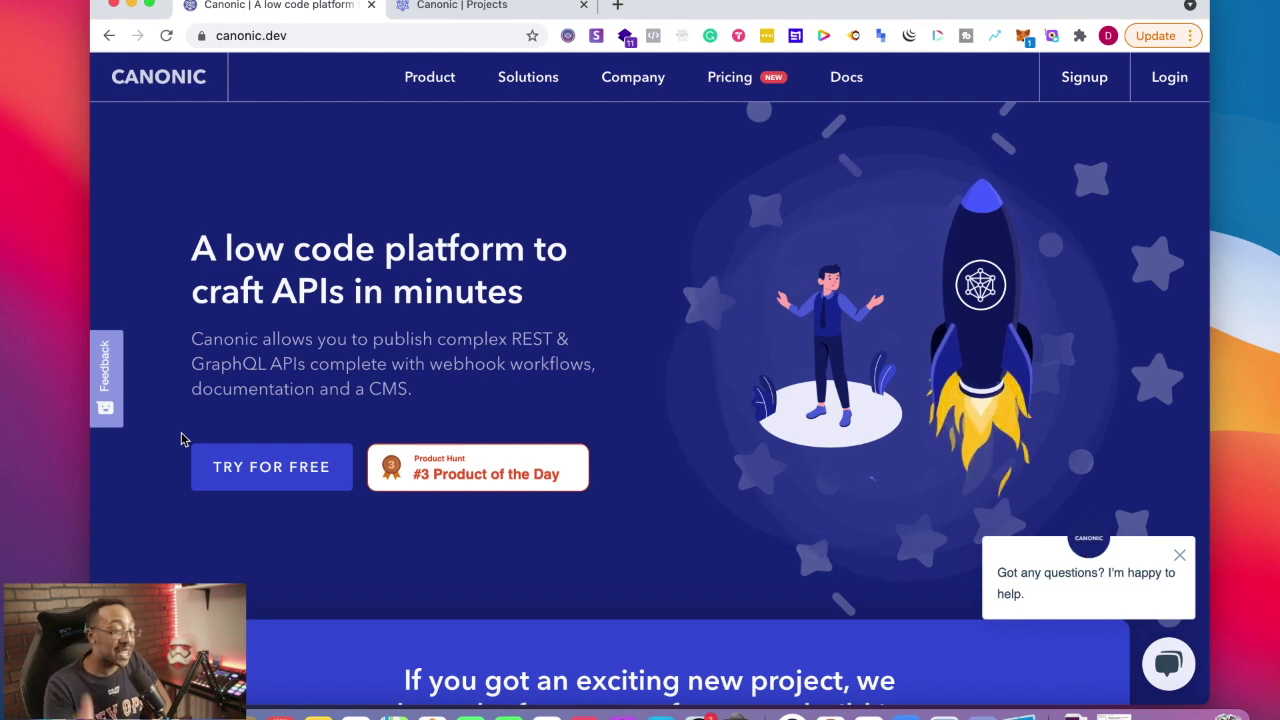
# Create a project named "I like pie" with product type API, industry E-Commerce and a brand-new database provisioned by Canonic.
pyautogui.click(427, 10)
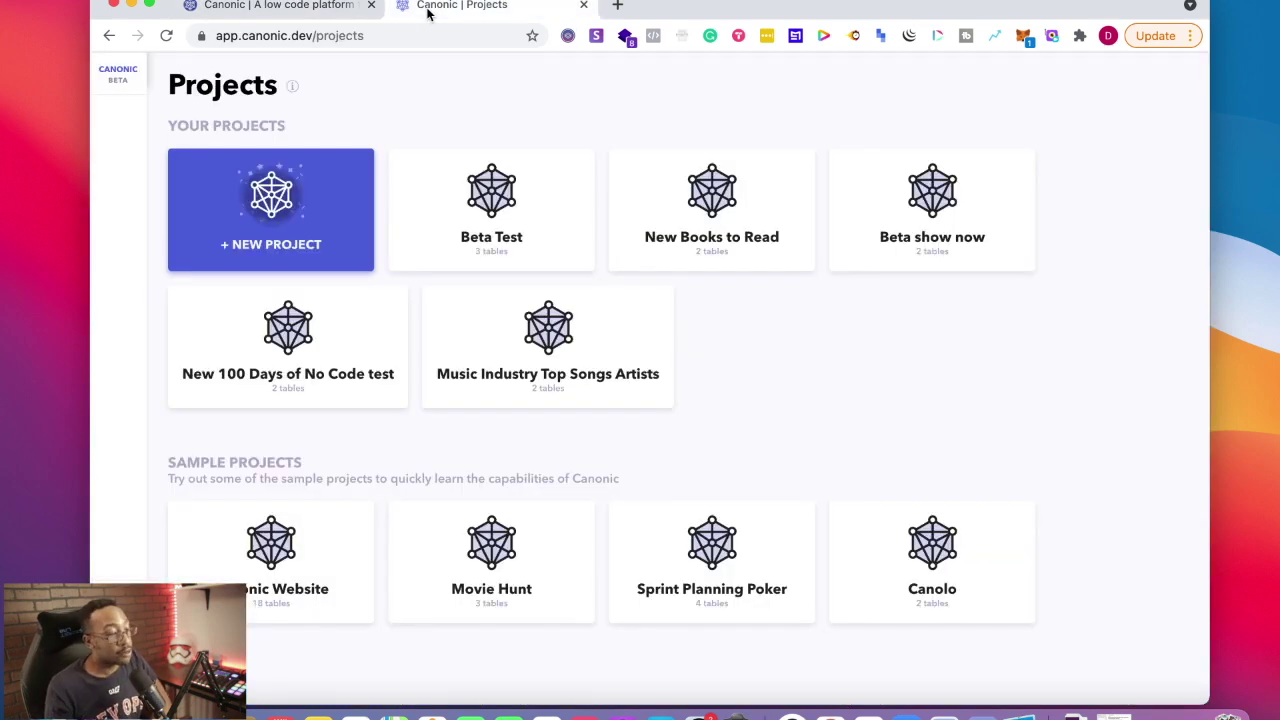
pyautogui.click(316, 218)
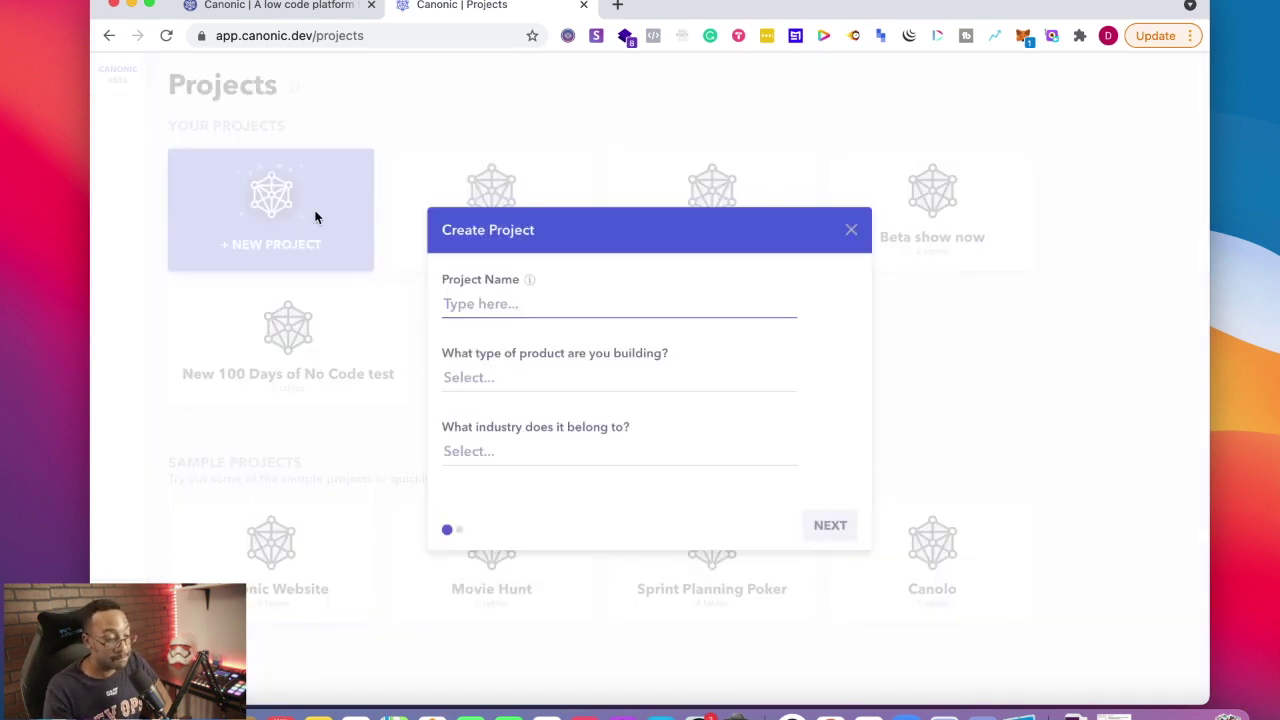
pyautogui.write('I like pie')
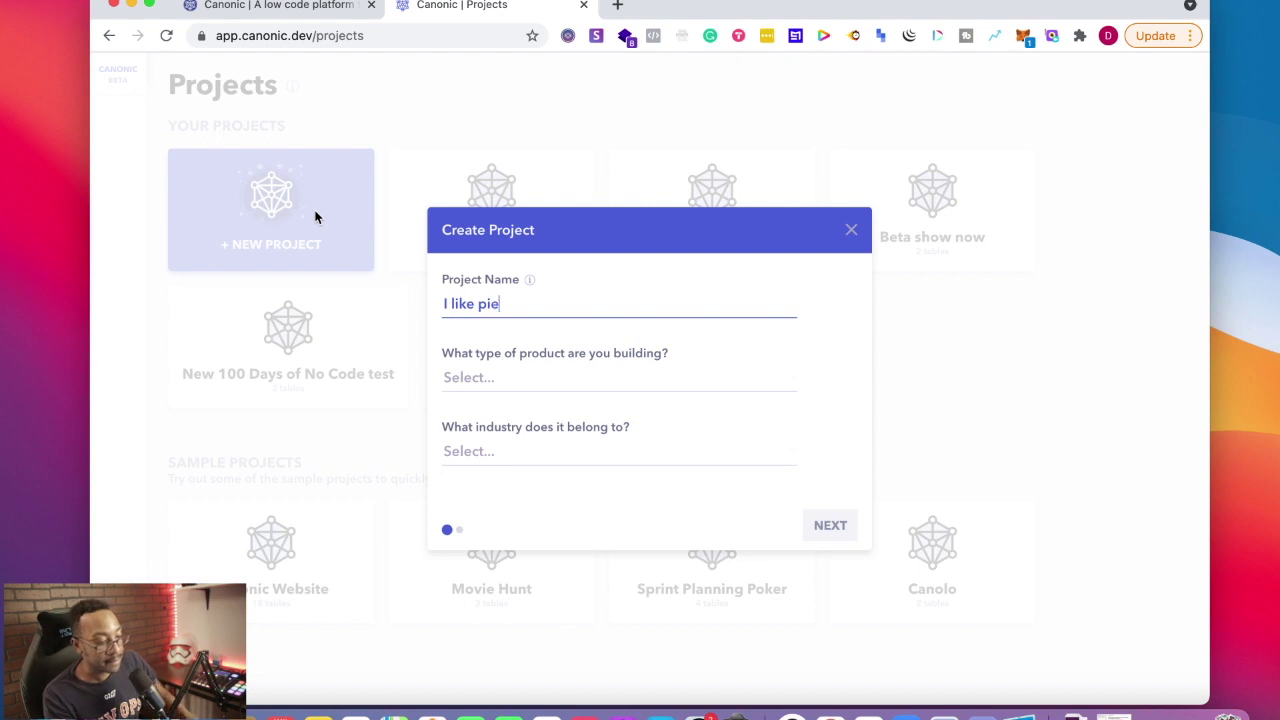
pyautogui.click(476, 376)
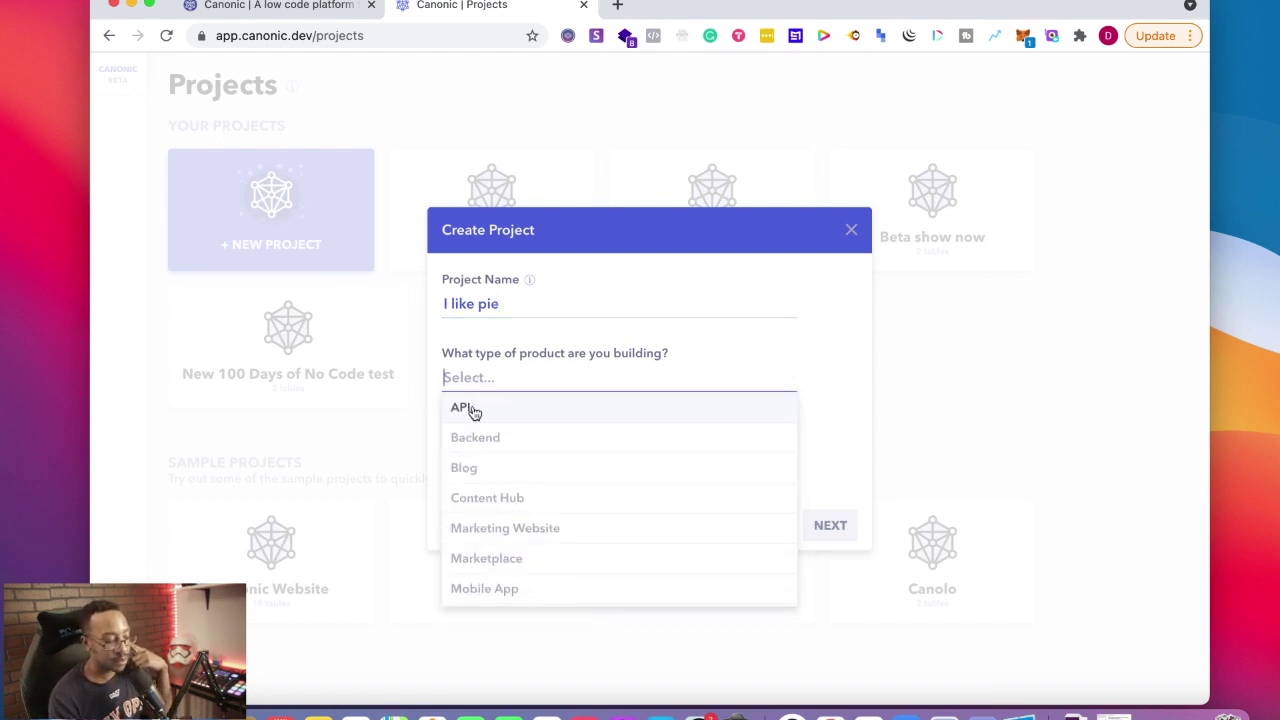
pyautogui.click(474, 410)
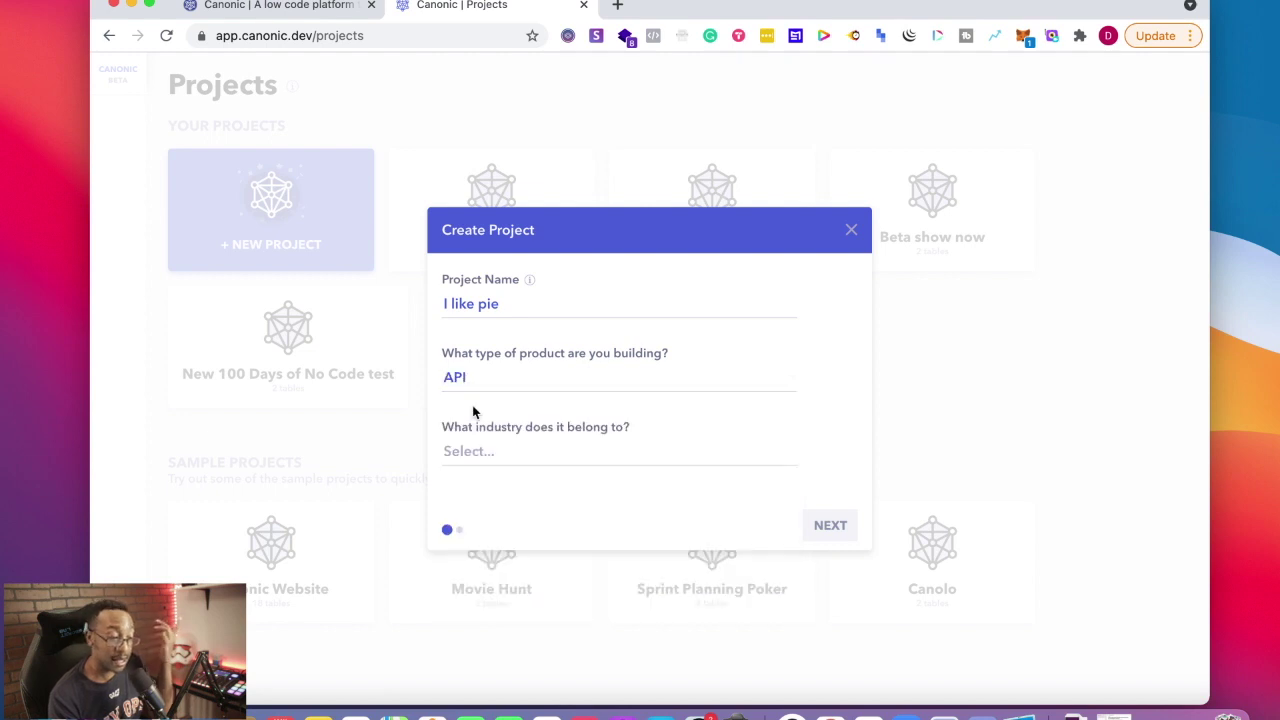
pyautogui.click(489, 457)
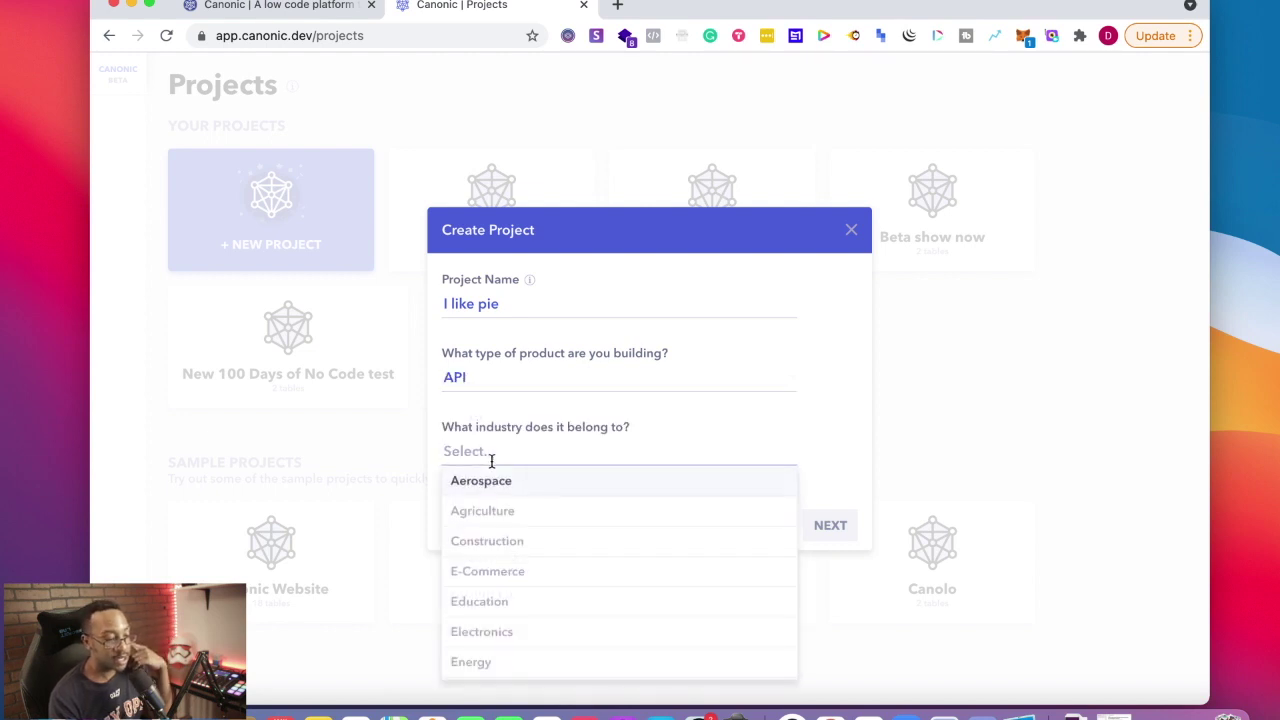
pyautogui.click(516, 571)
pyautogui.click(829, 526)
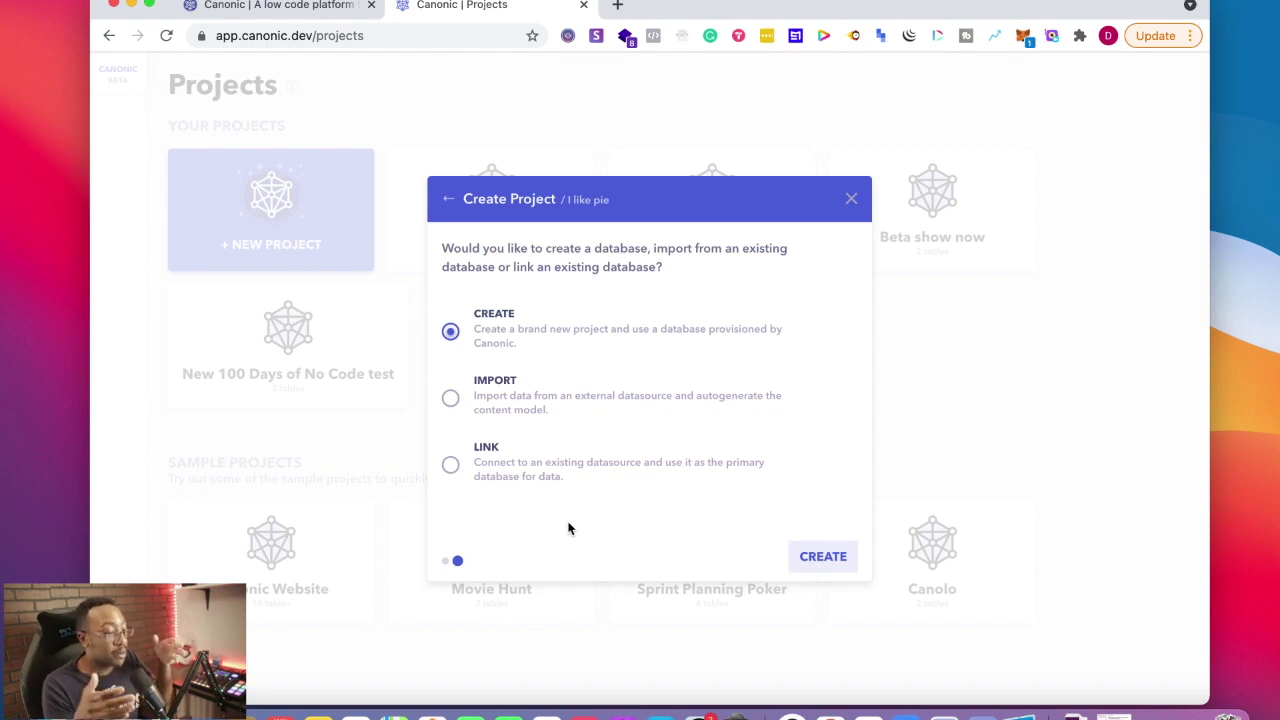
pyautogui.click(817, 558)
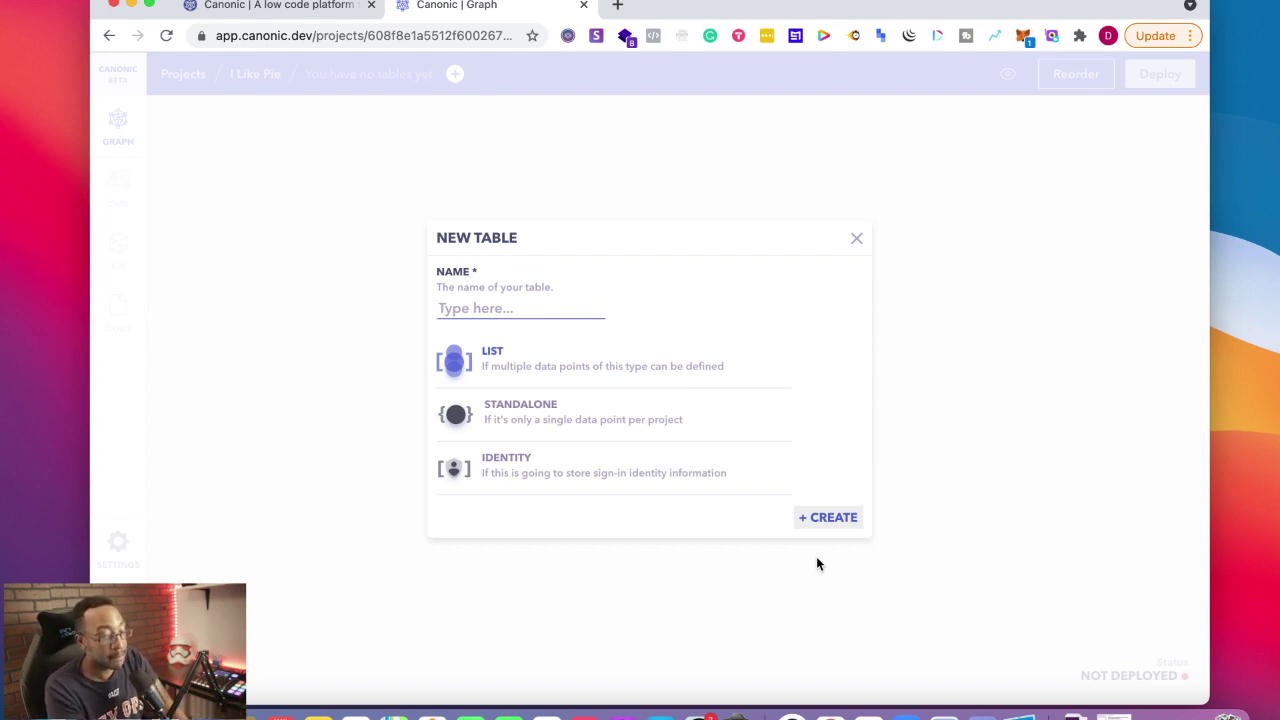
# Create the project's first table as a List named "Basics Pies".
pyautogui.write('Basics')
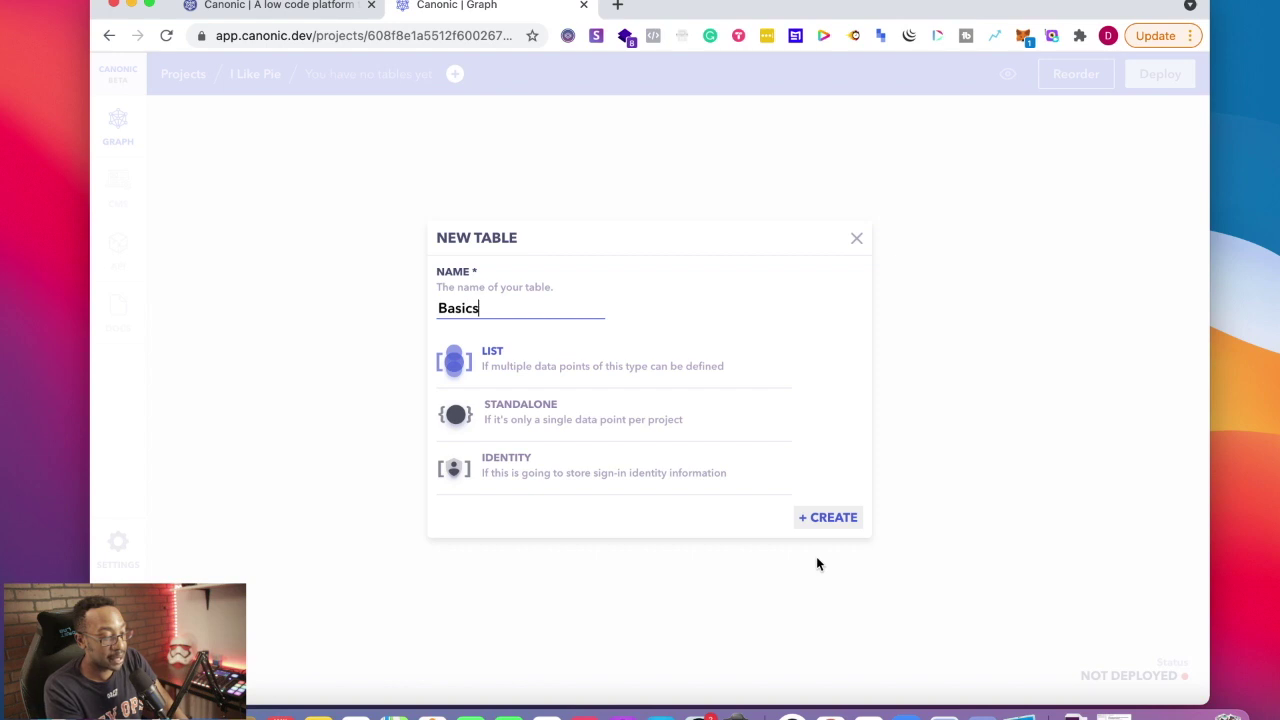
pyautogui.write(' Pies')
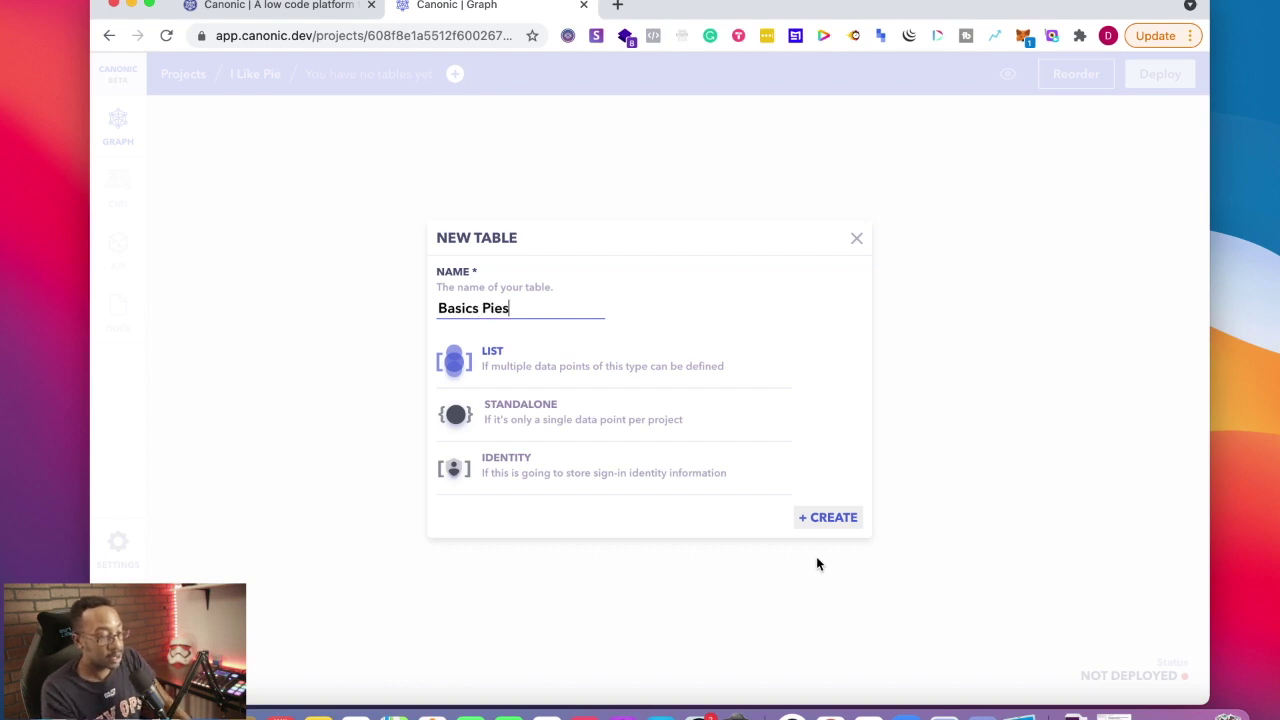
pyautogui.click(828, 519)
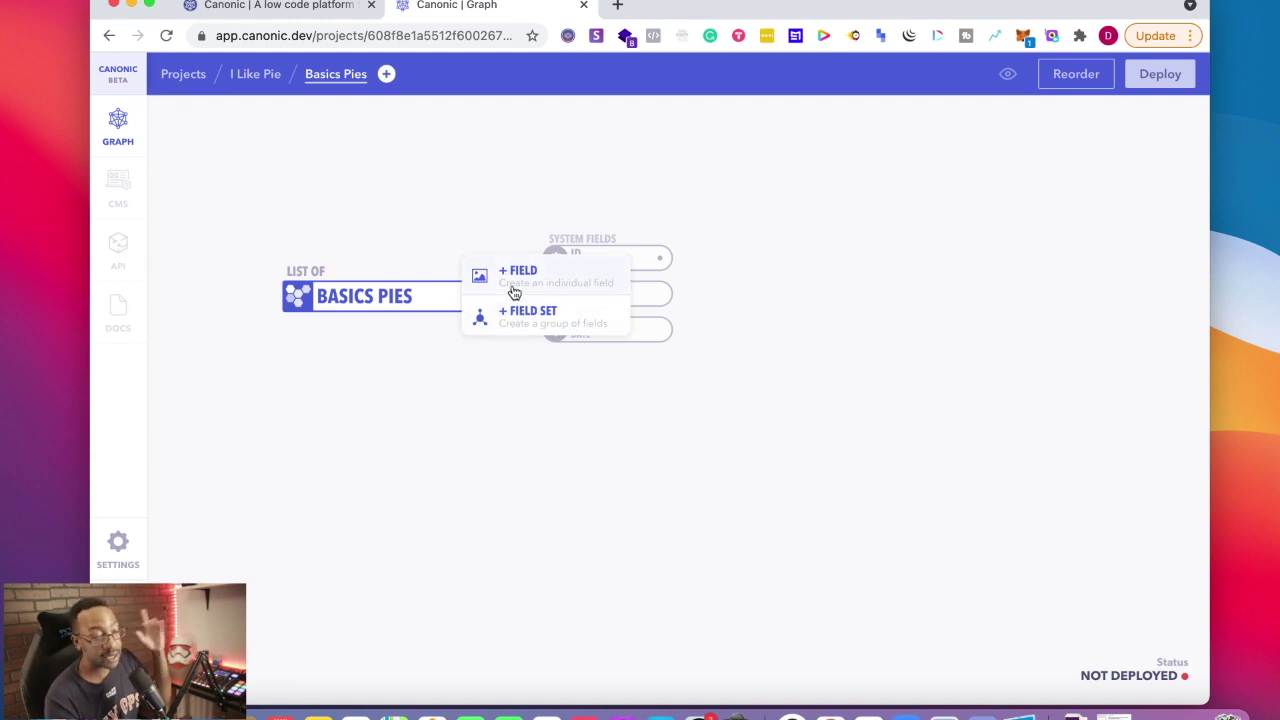
# Add an individual text field named "Name of Pie" to the Basics Pies table.
pyautogui.click(513, 287)
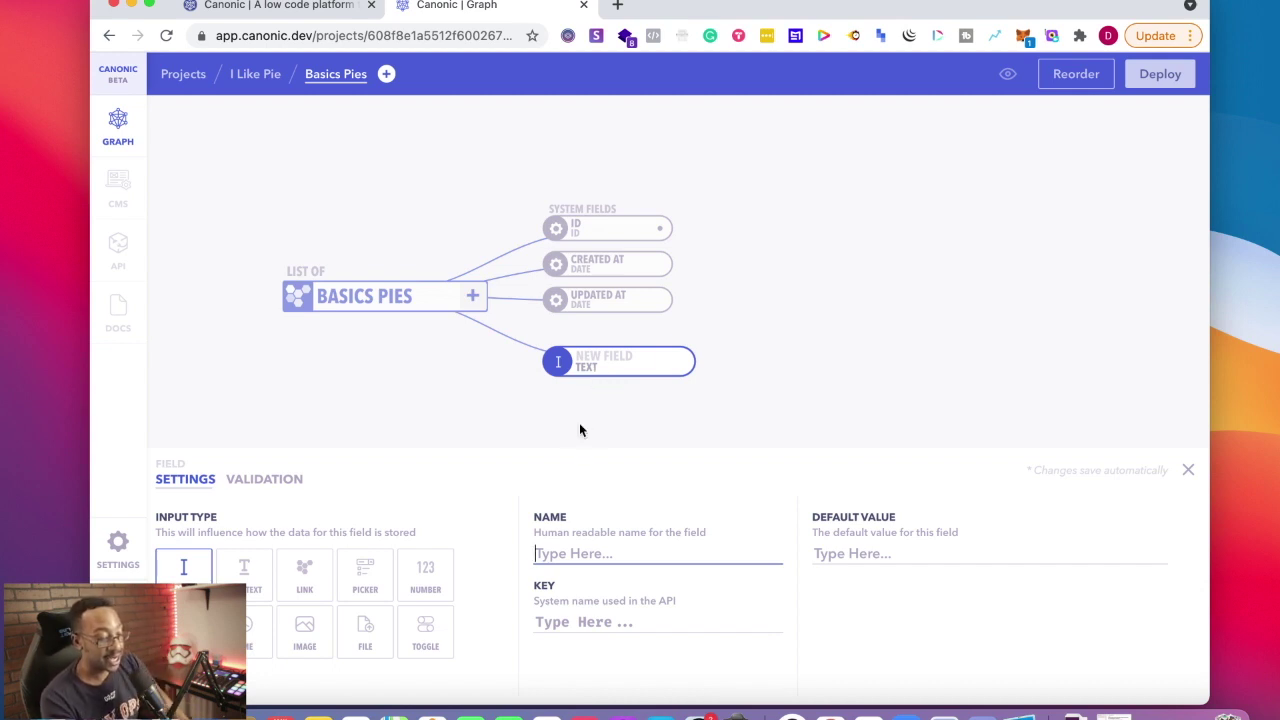
pyautogui.write('Name of P')
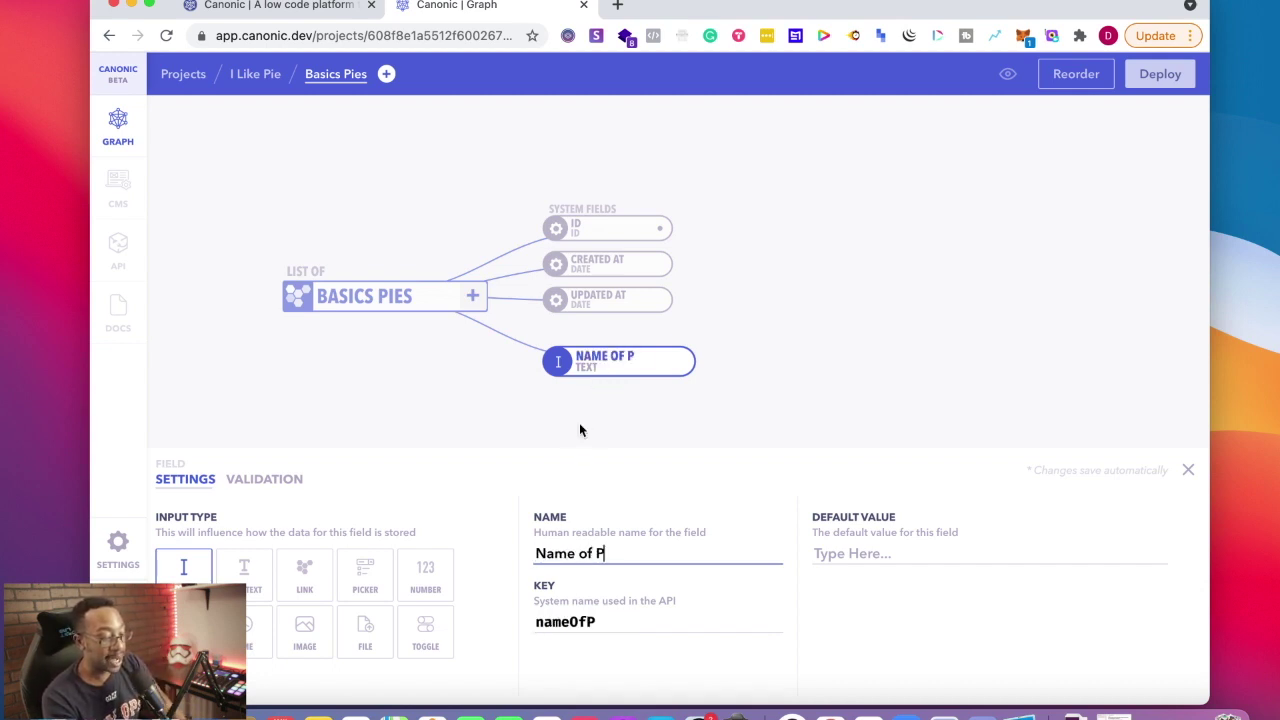
pyautogui.write('ie')
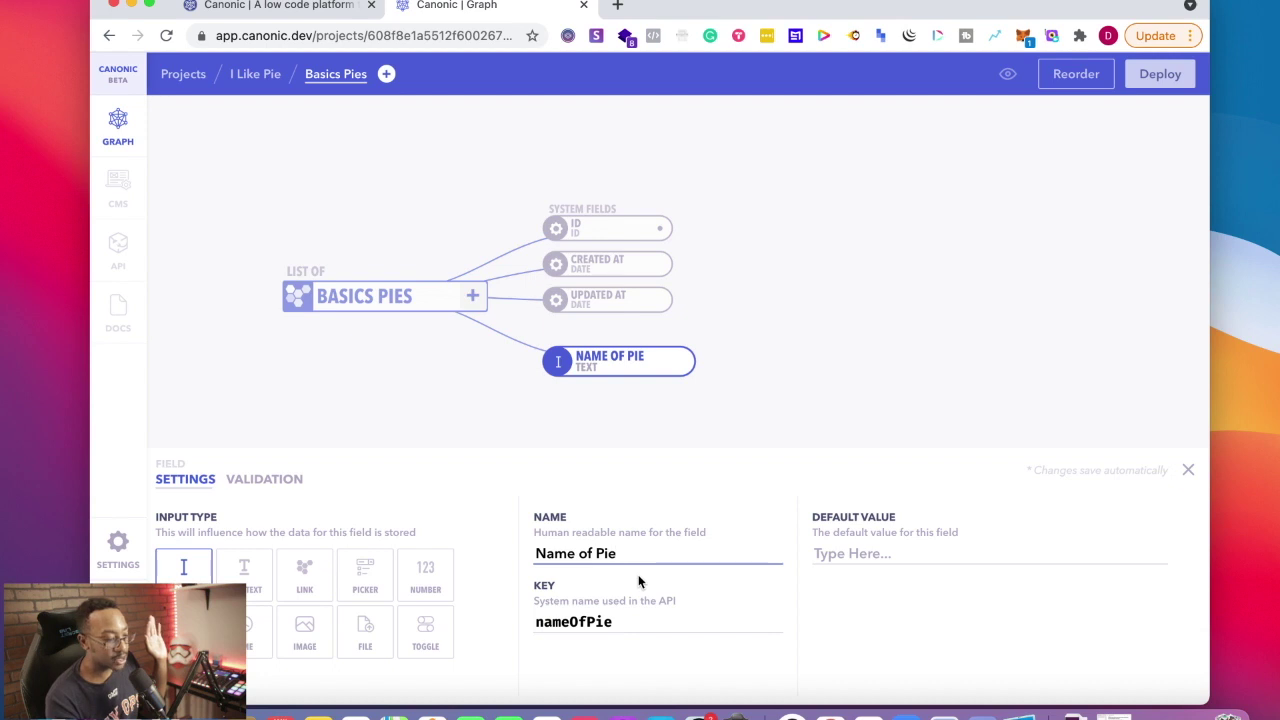
pyautogui.press('Return')
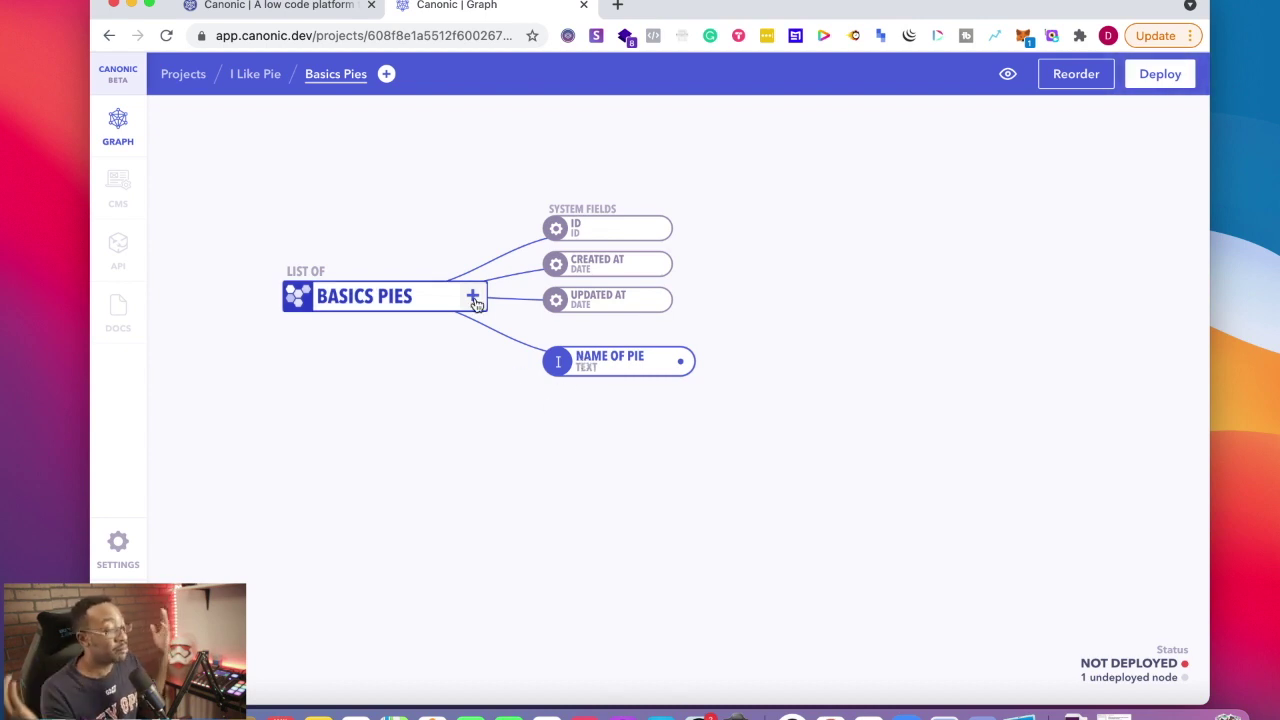
# Add an individual field of input type Image named "ImageofBasicPie" to the Basics Pies table.
pyautogui.click(474, 298)
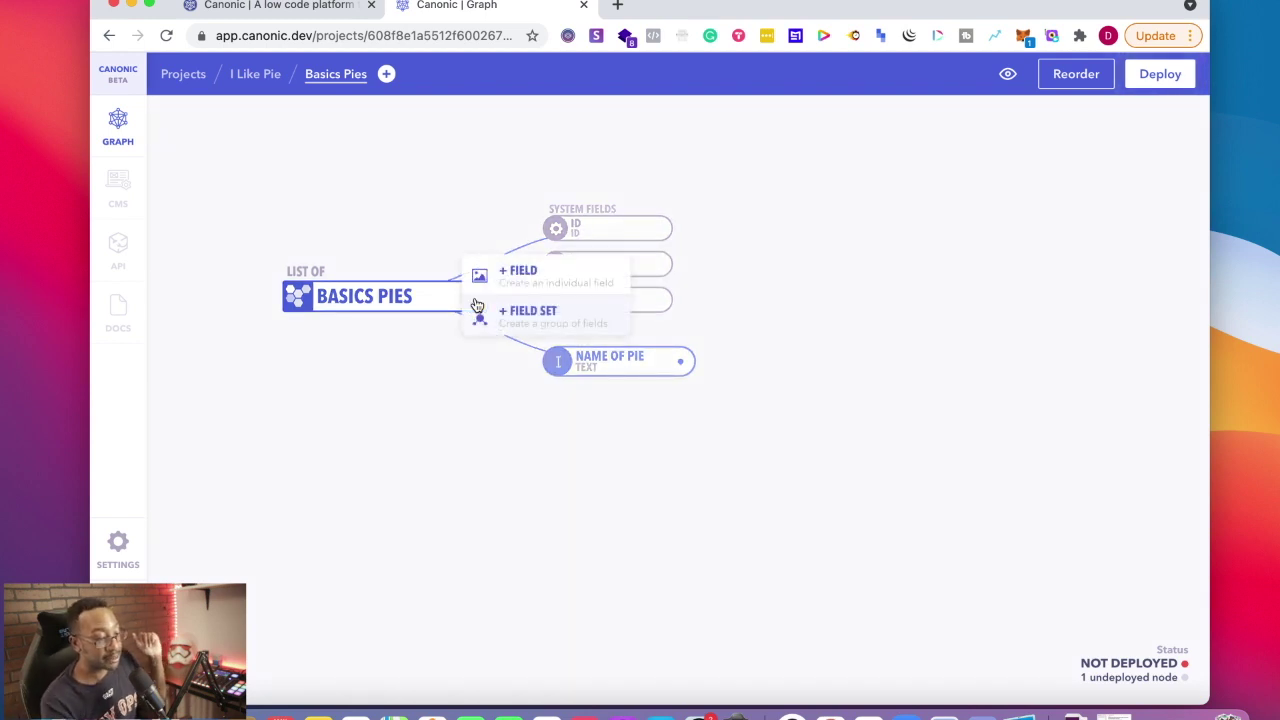
pyautogui.click(495, 277)
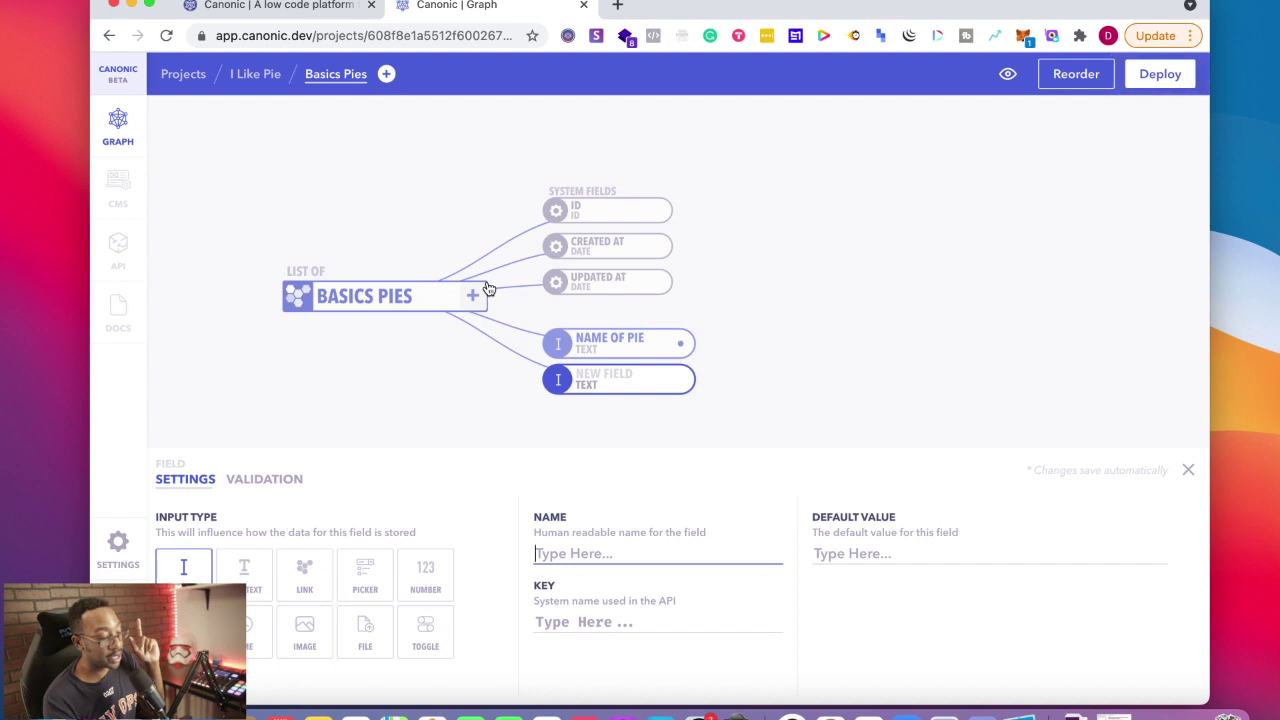
pyautogui.click(300, 651)
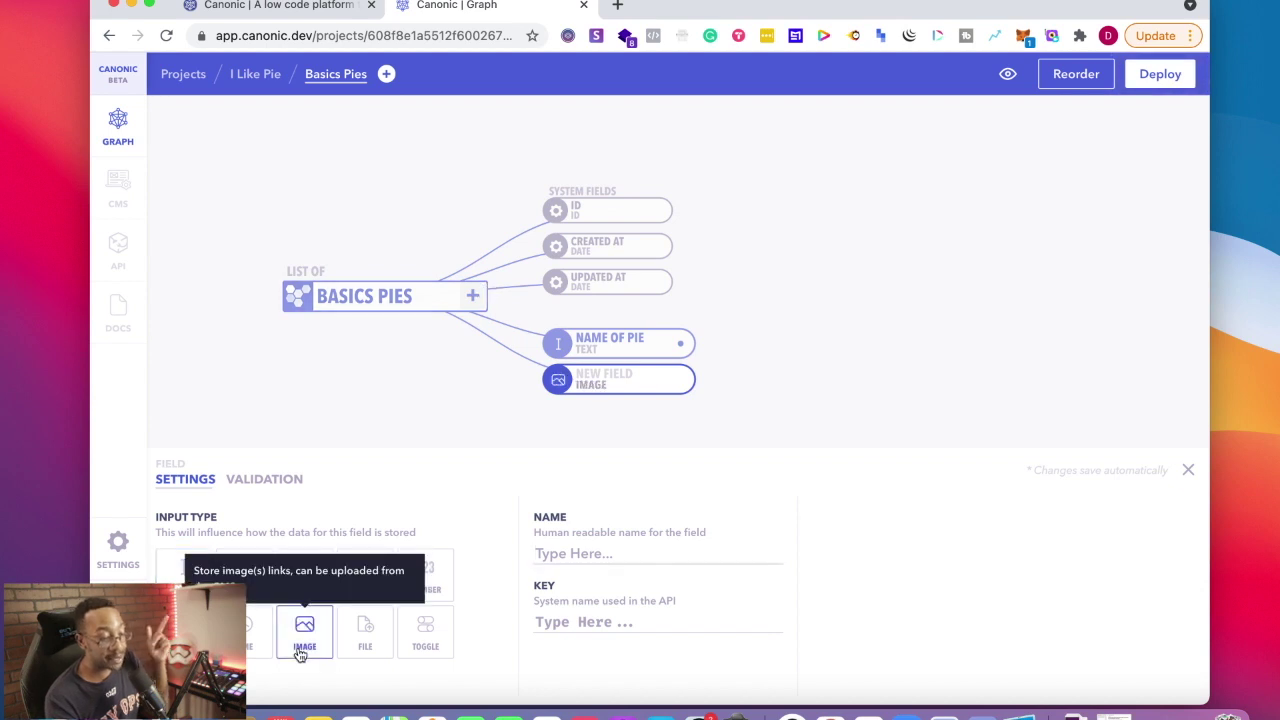
pyautogui.click(548, 552)
pyautogui.write('Im')
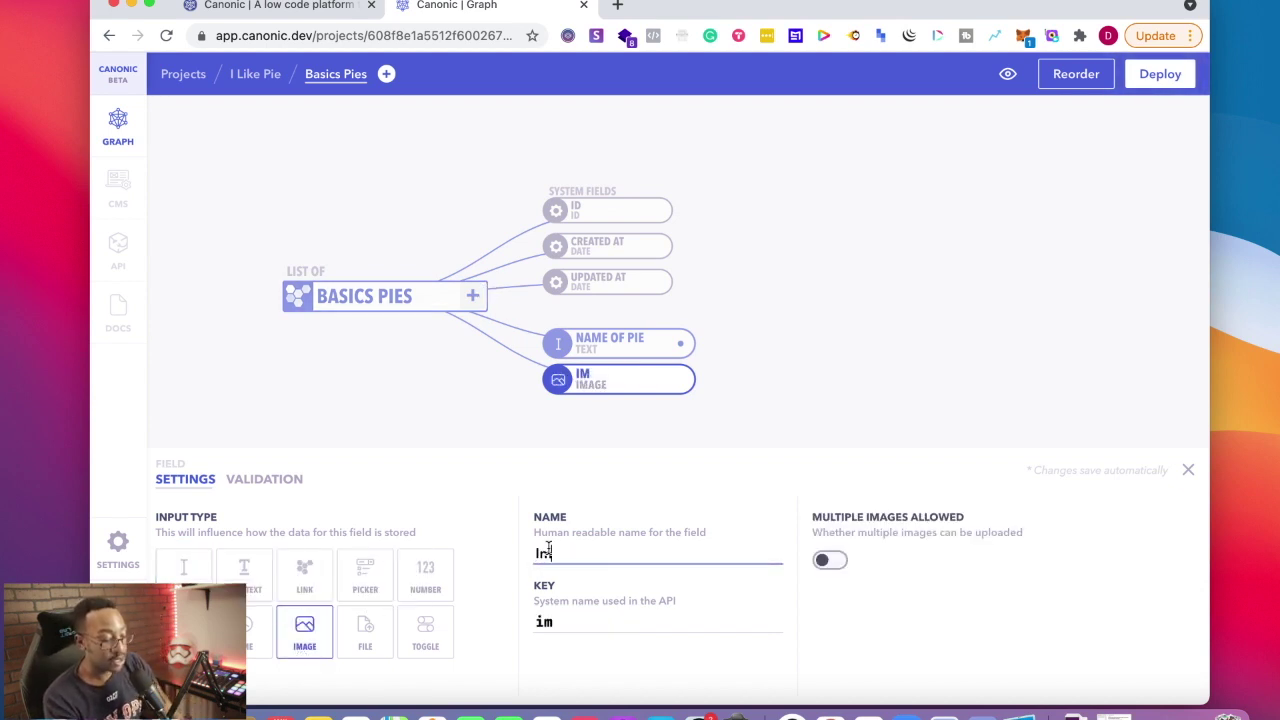
pyautogui.write('ageof')
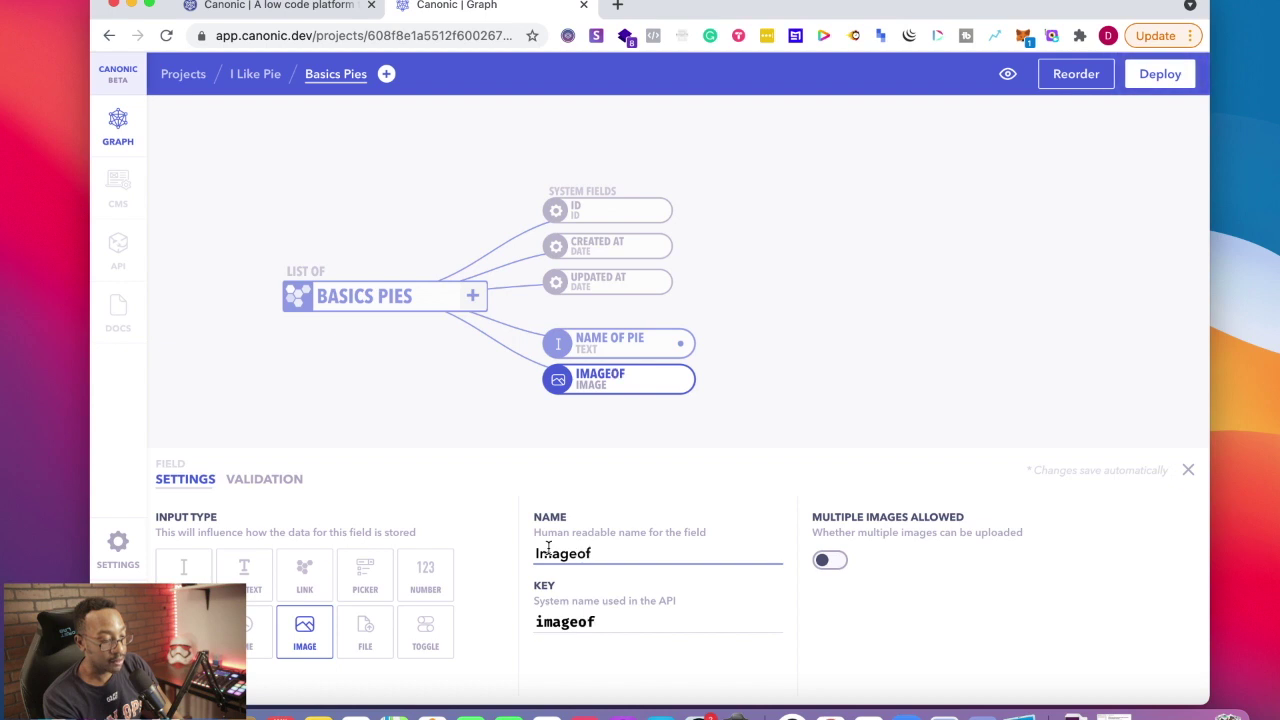
pyautogui.write('BasicPie')
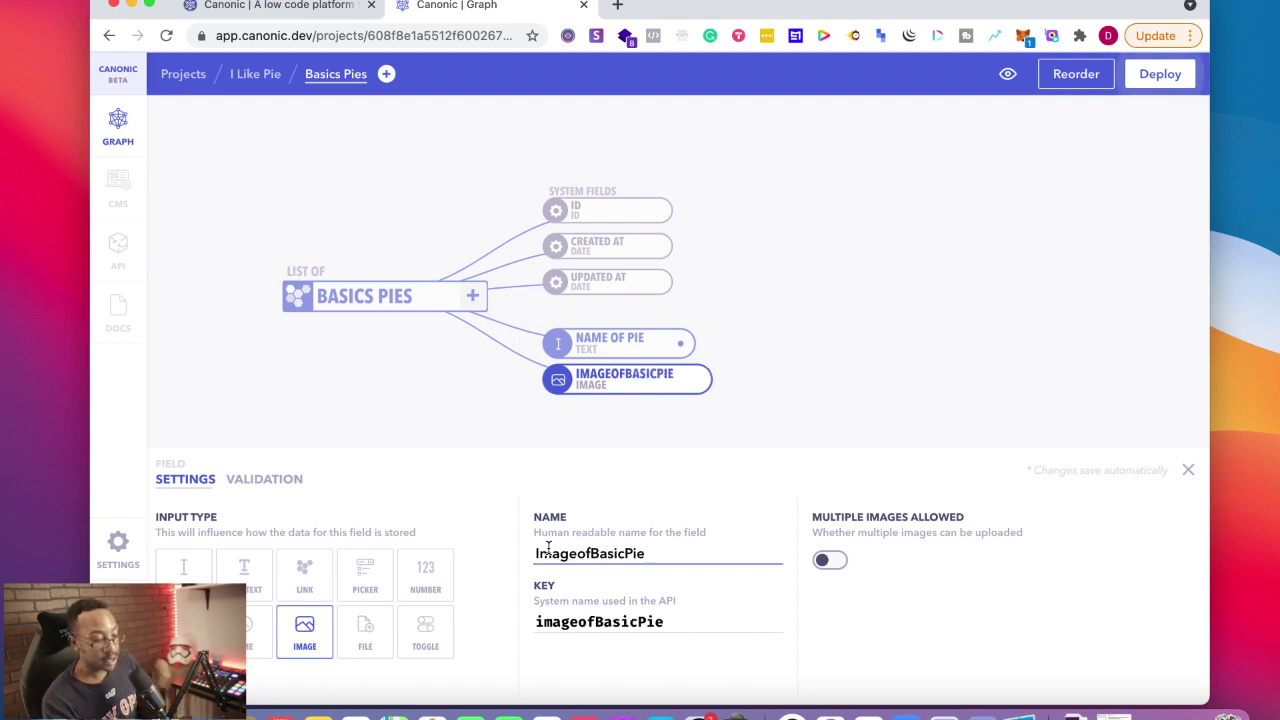
pyautogui.press('Escape')
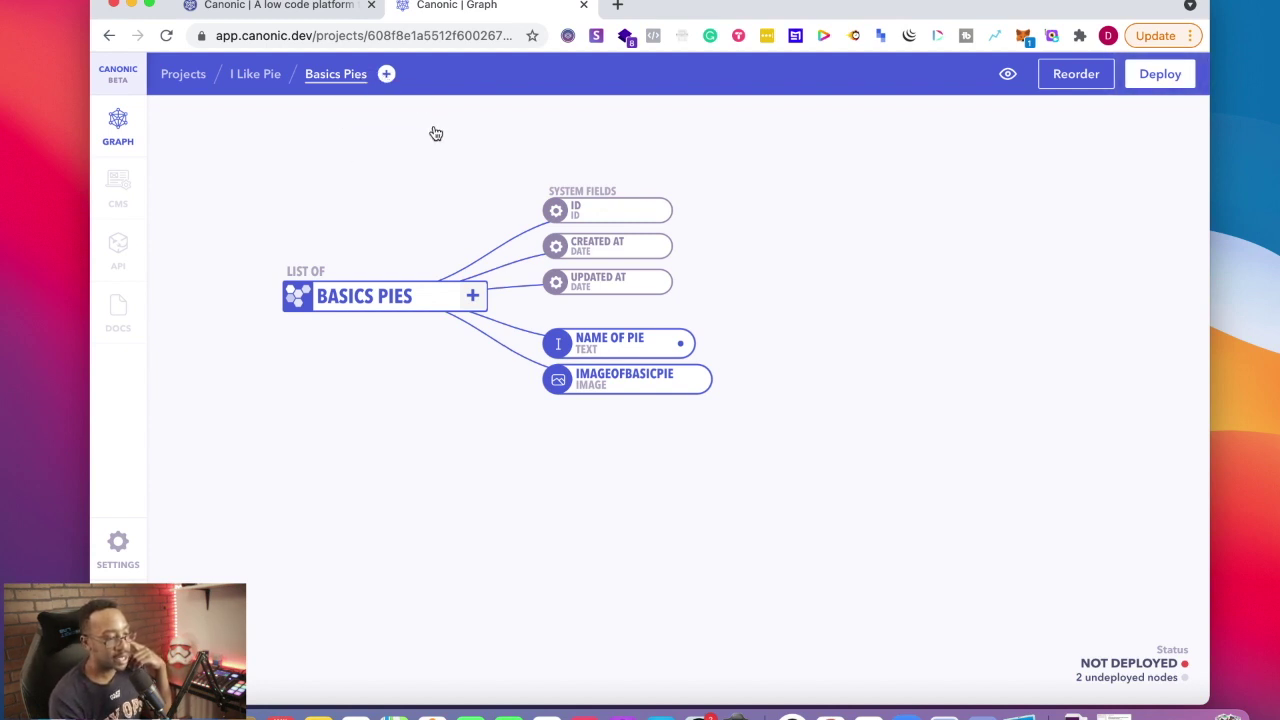
# Add a second list table to the project and name it "CheifNames".
pyautogui.click(386, 75)
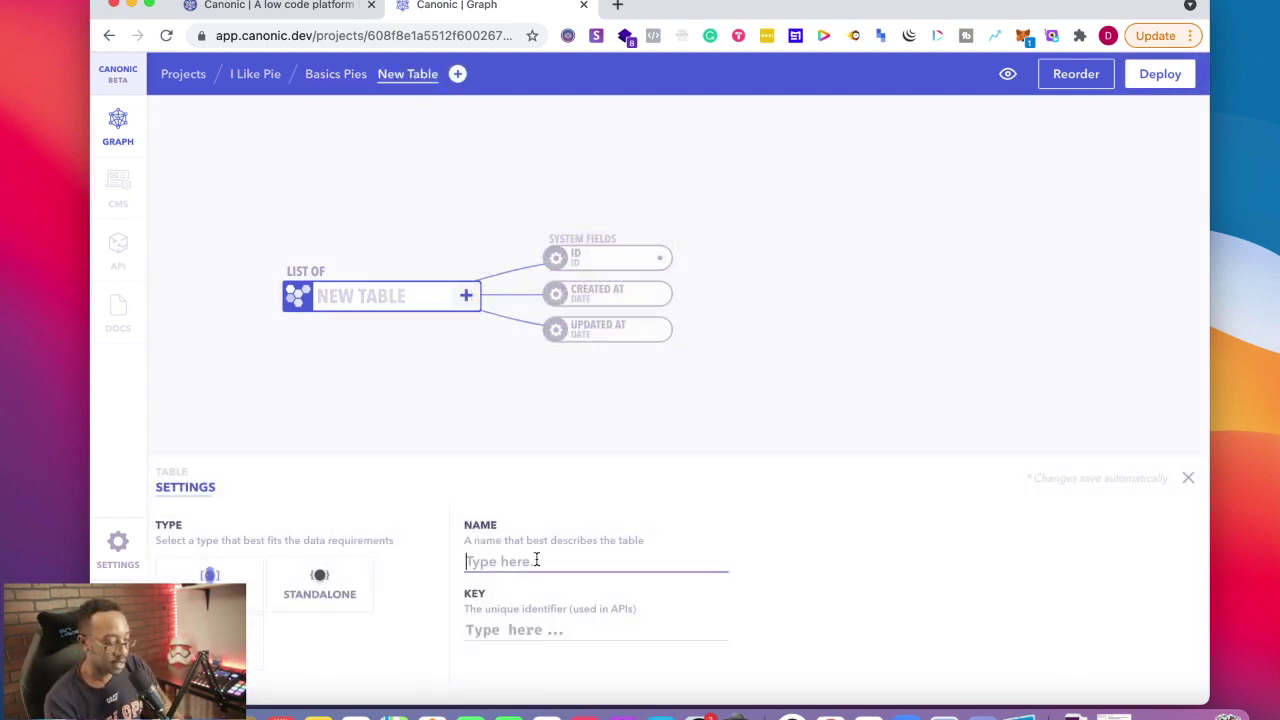
pyautogui.write('C')
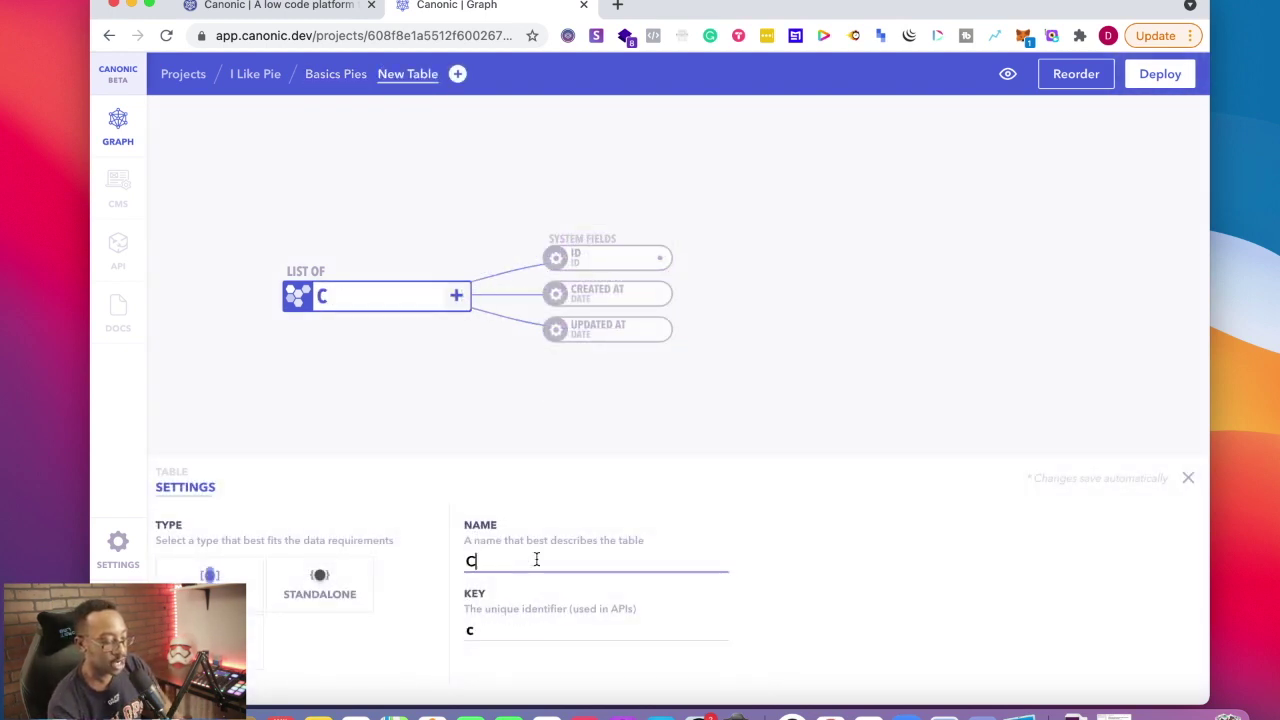
pyautogui.write('heifNames')
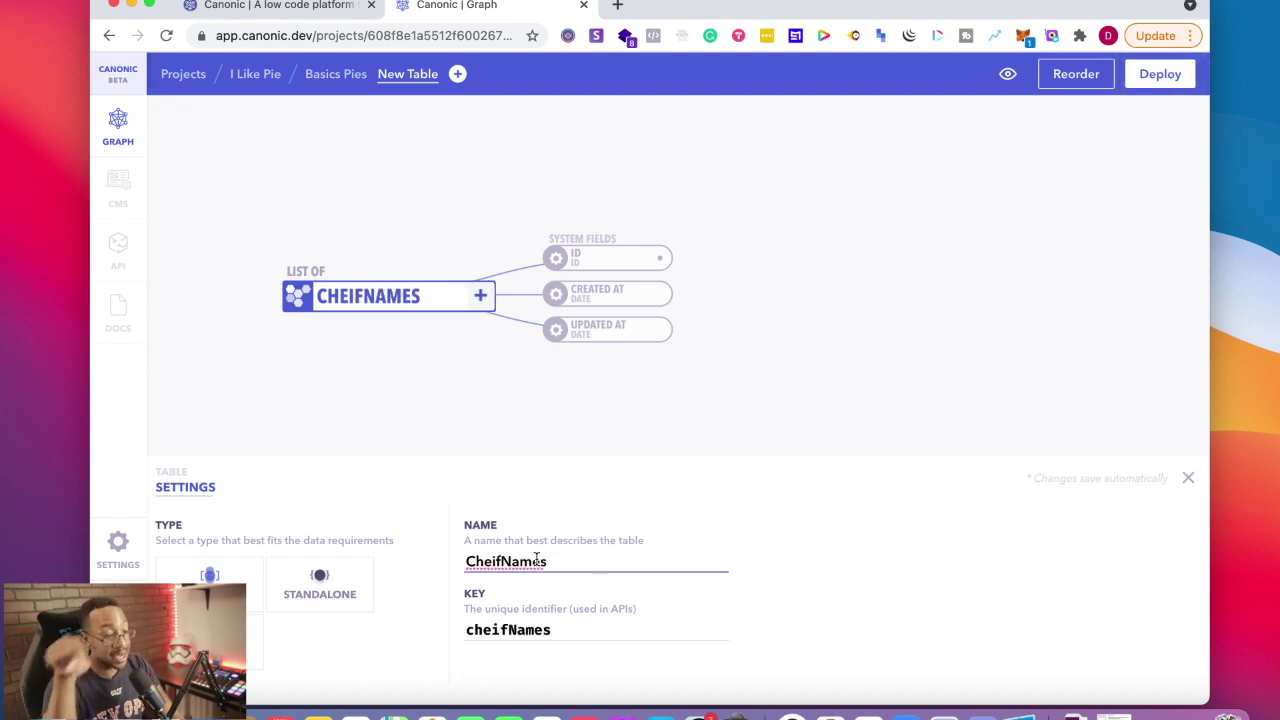
pyautogui.press('Return')
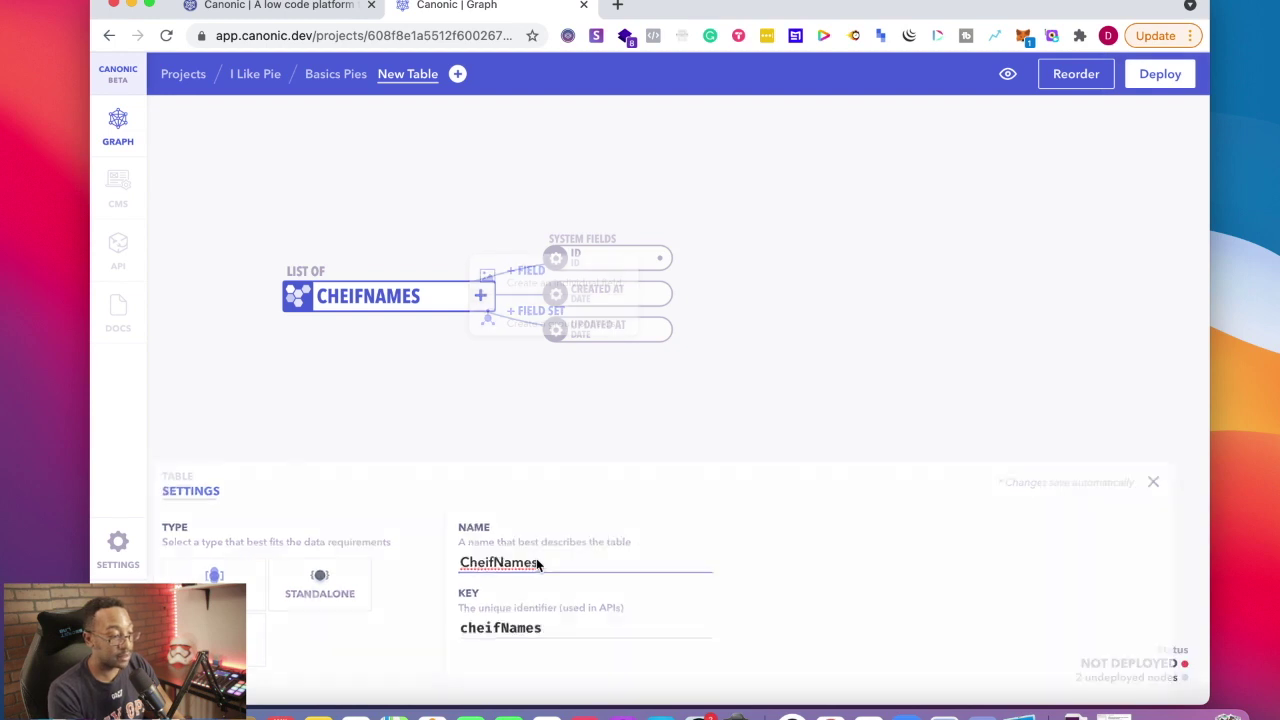
# Add an individual text field named "NameofChief" to the CheifNames table.
pyautogui.click(491, 274)
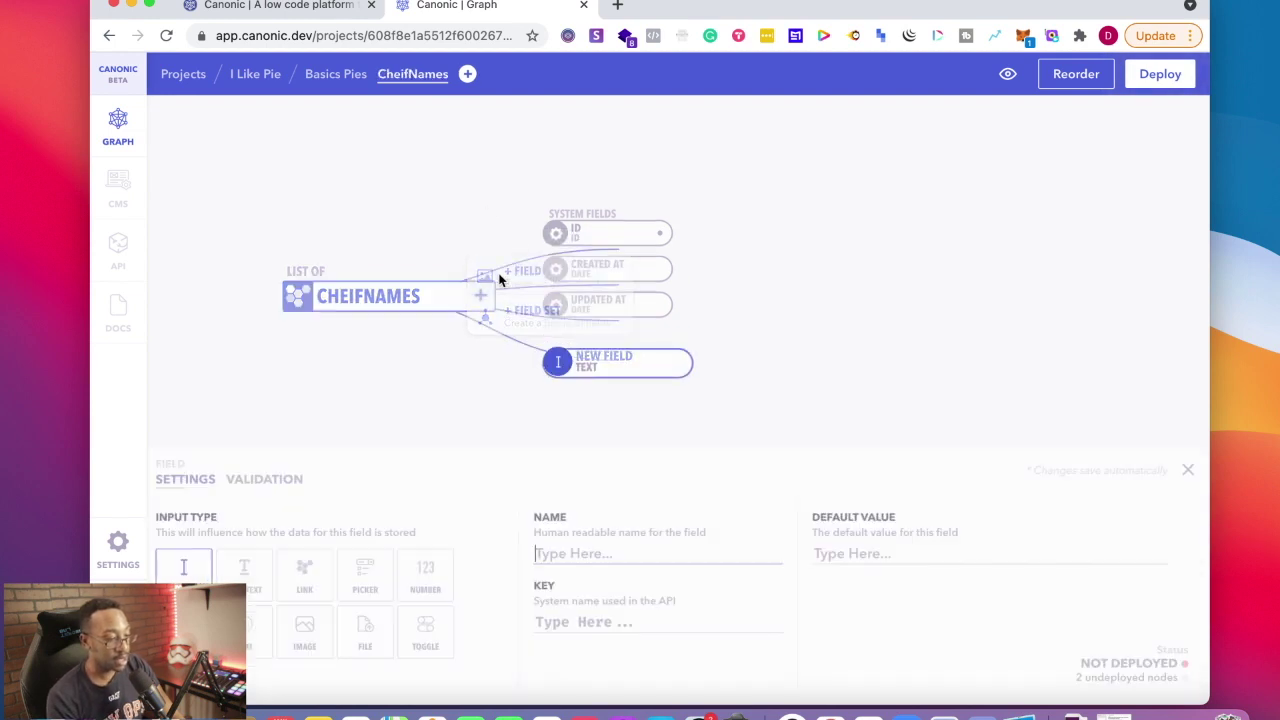
pyautogui.click(556, 550)
pyautogui.write('Nam')
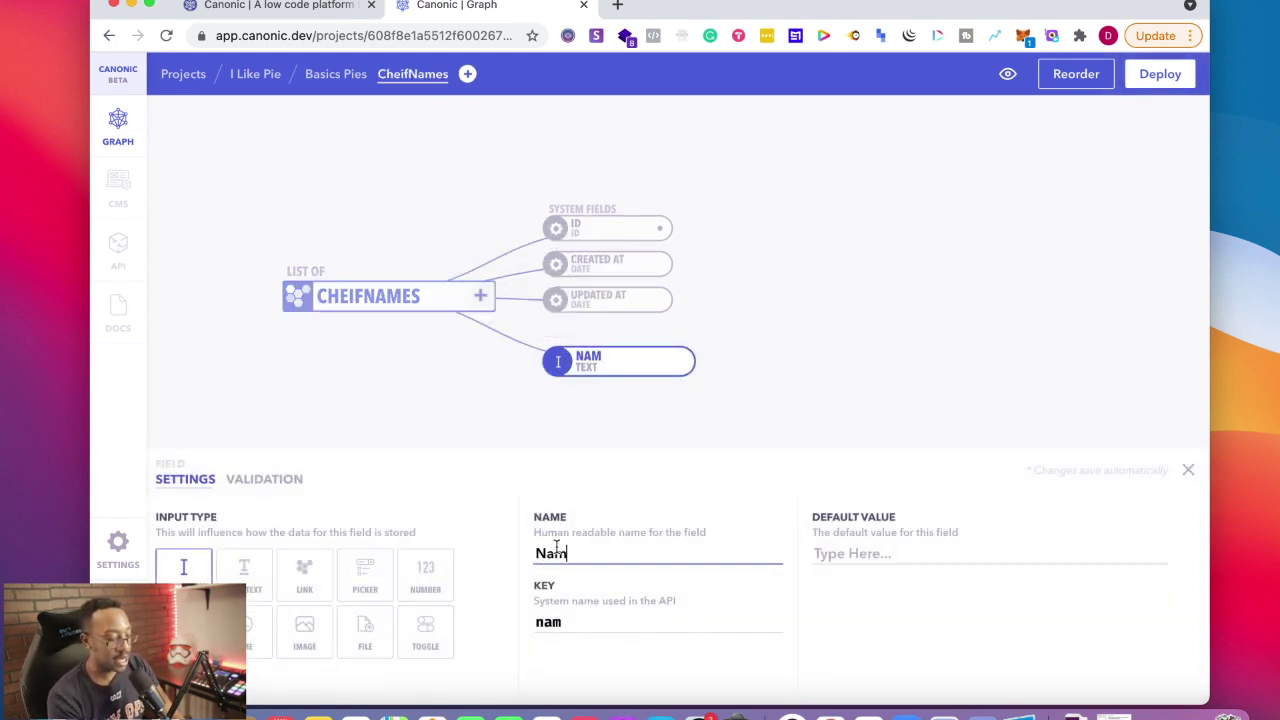
pyautogui.write('eofChief')
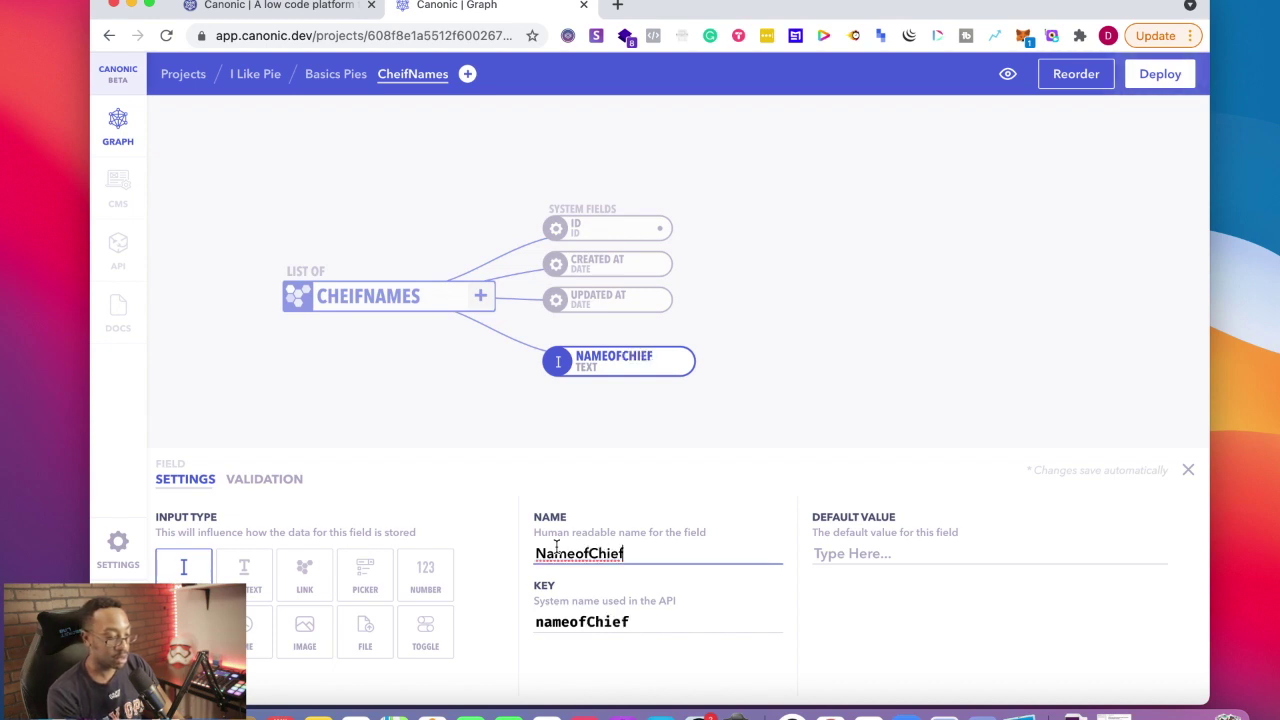
pyautogui.press('Return')
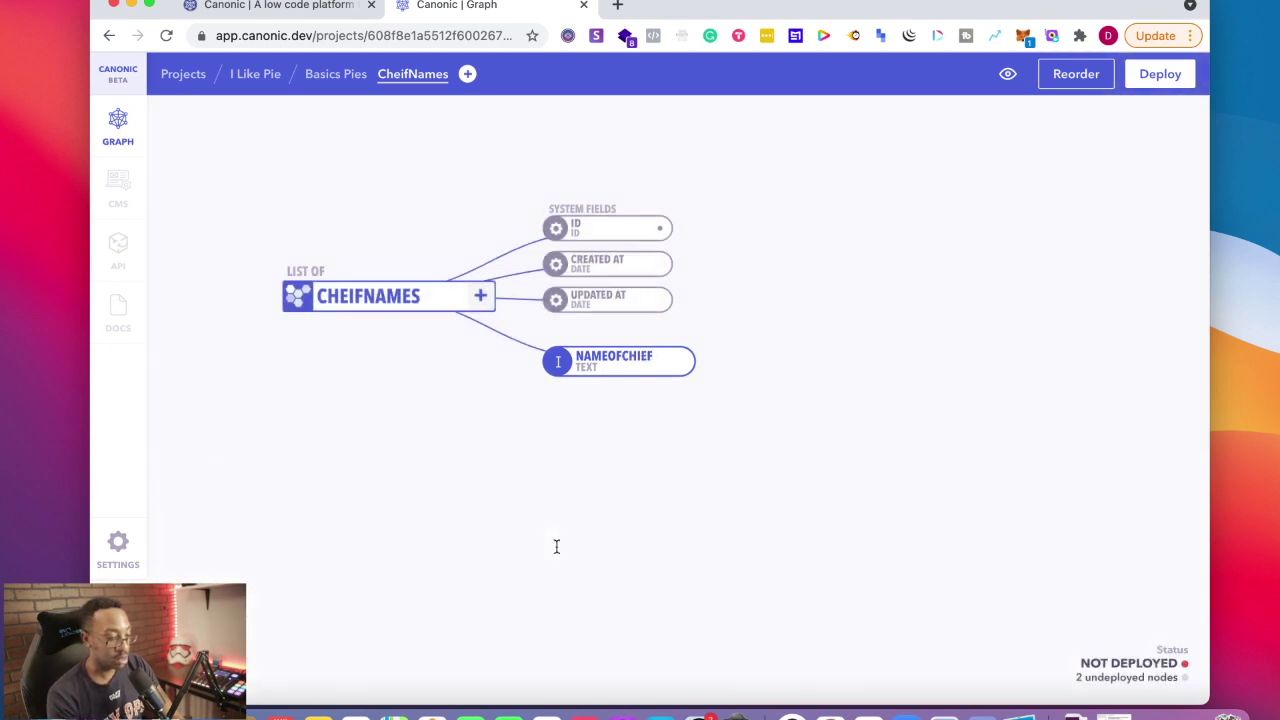
# Add an individual field of input type Image named "PictureofChief" to the CheifNames table.
pyautogui.click(480, 298)
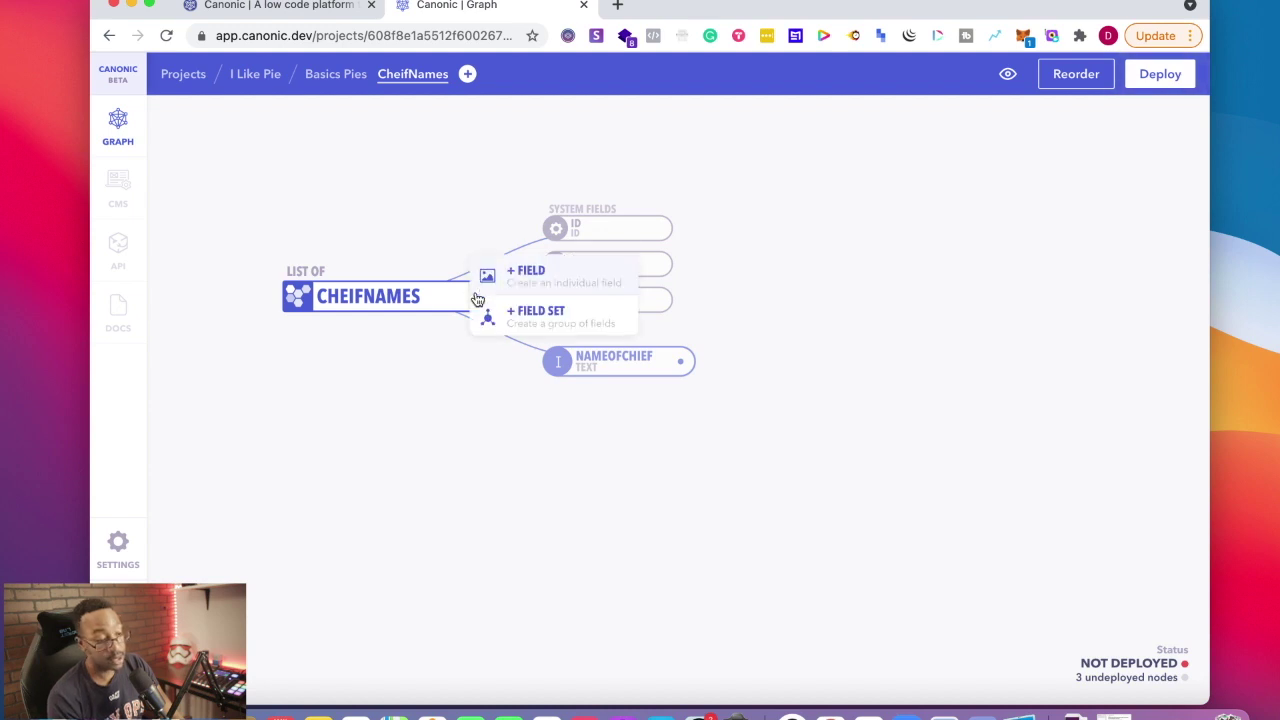
pyautogui.click(510, 277)
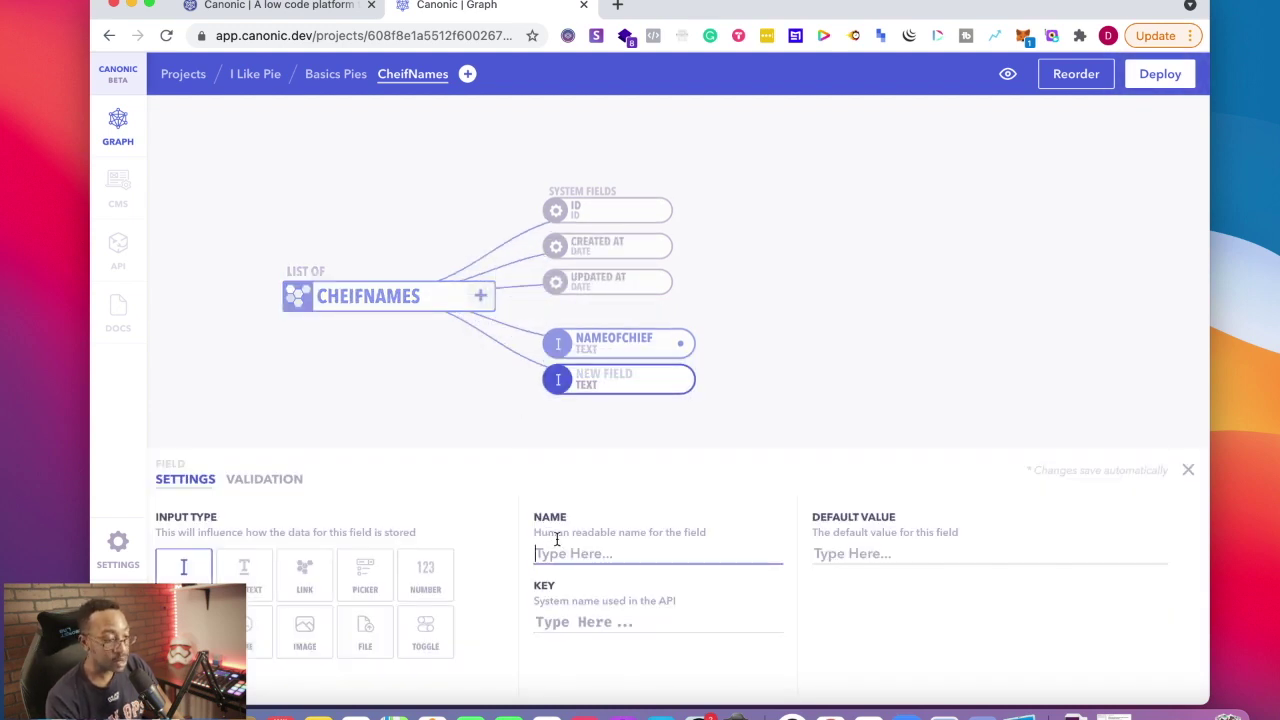
pyautogui.click(306, 630)
pyautogui.click(555, 554)
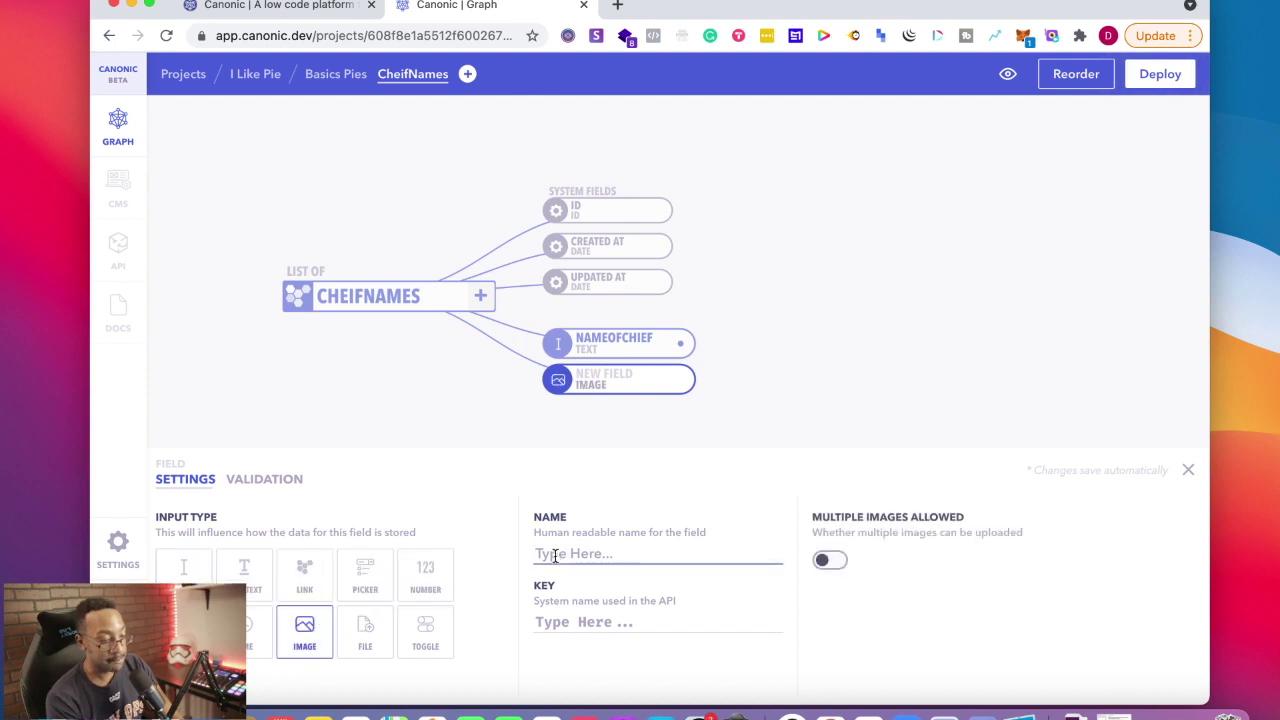
pyautogui.write('Picture')
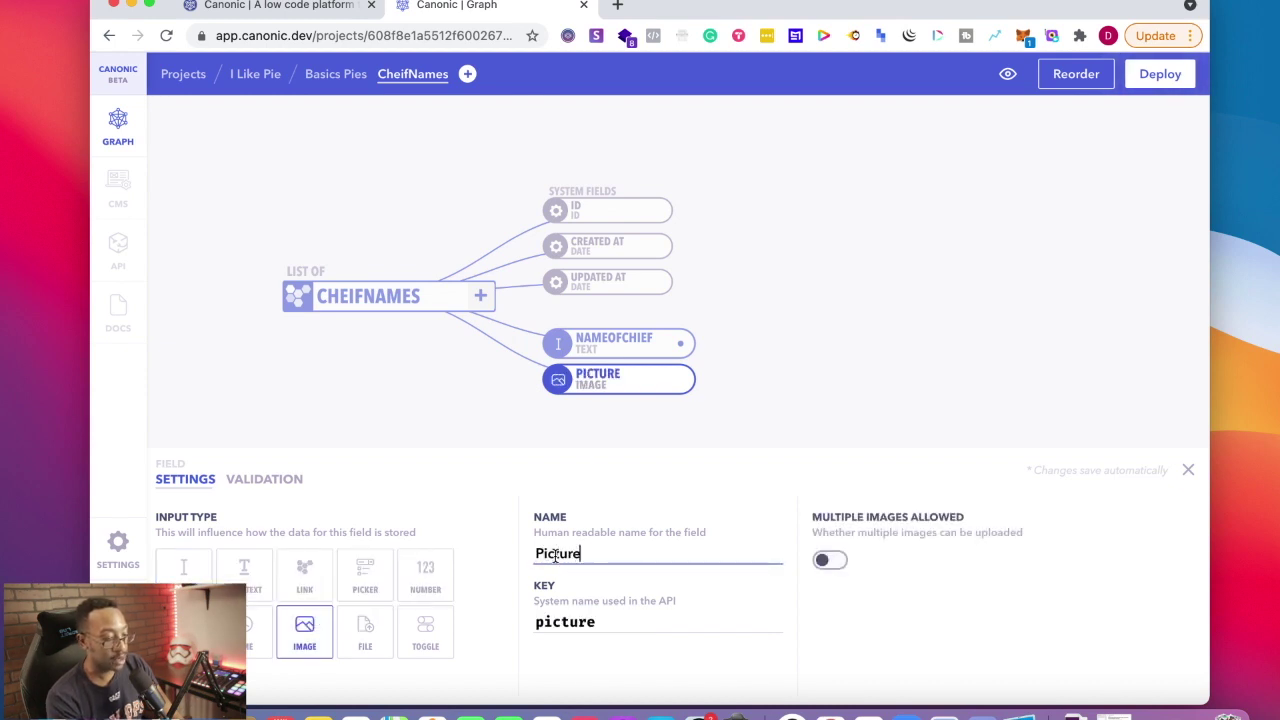
pyautogui.write('ofChief')
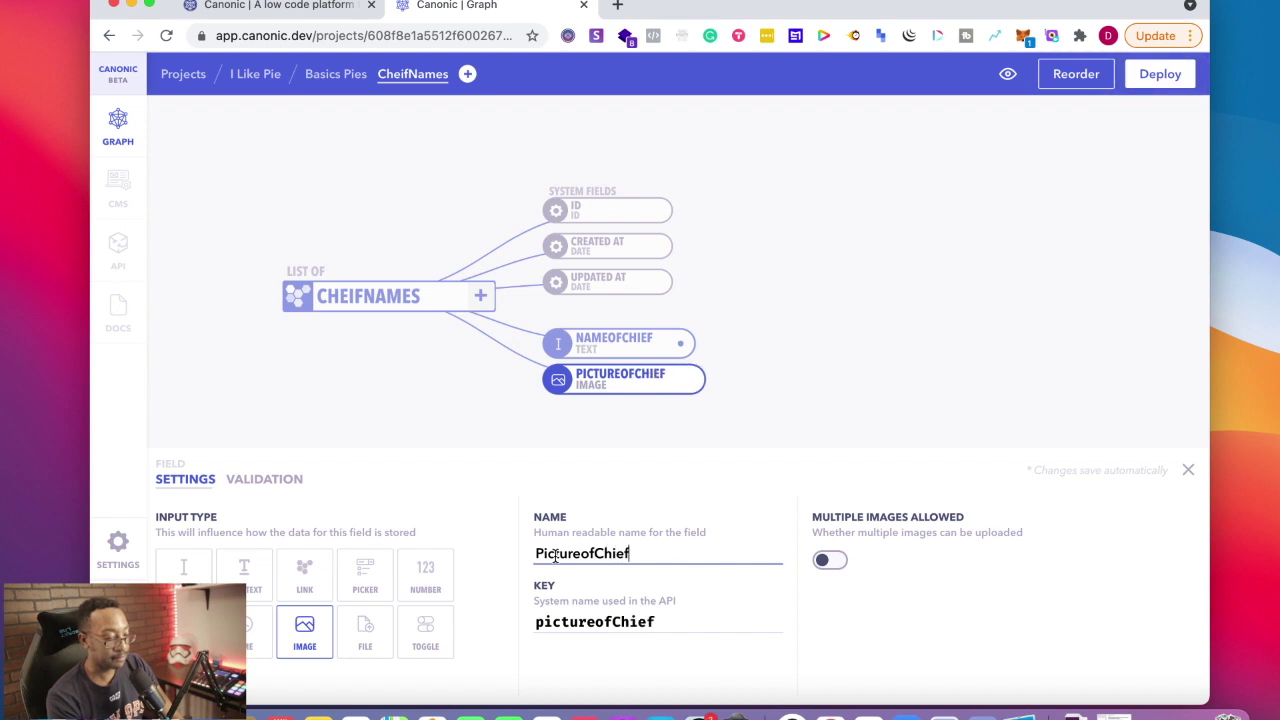
# Close the field settings and compare the field structures of the Basics Pies and CheifNames tables.
pyautogui.press('Return')
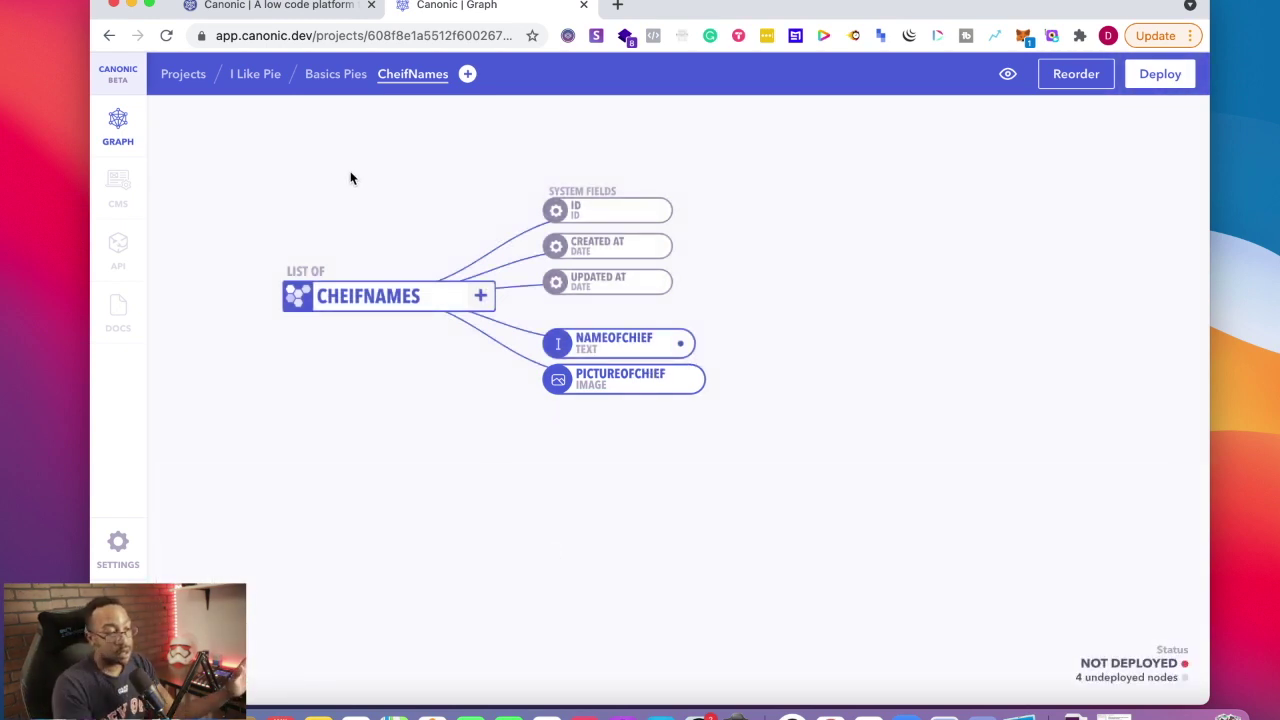
pyautogui.click(343, 78)
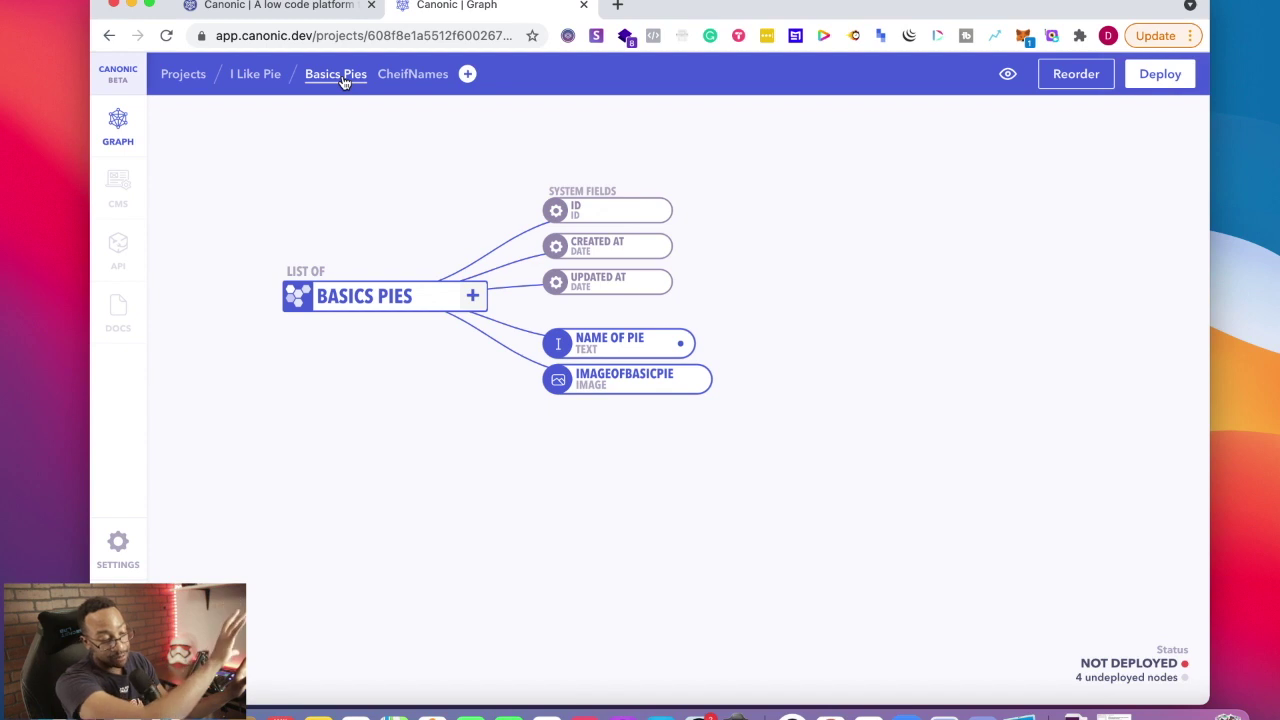
pyautogui.click(400, 74)
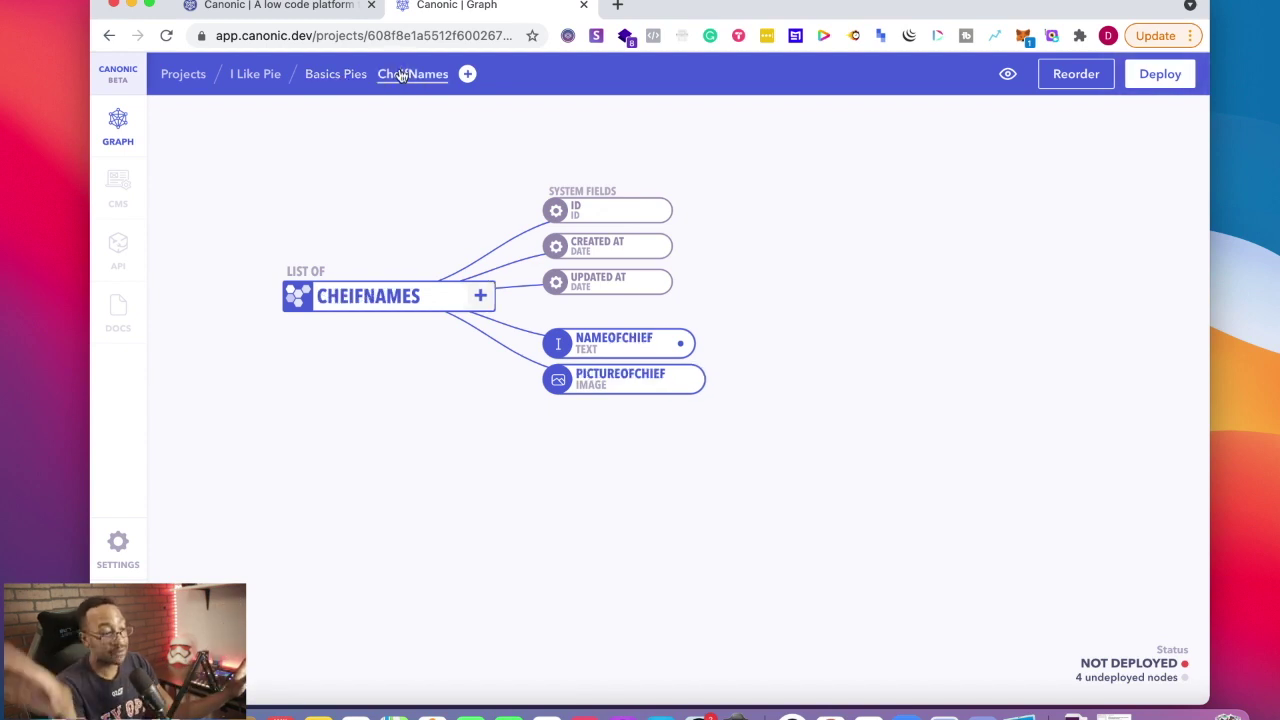
pyautogui.click(333, 78)
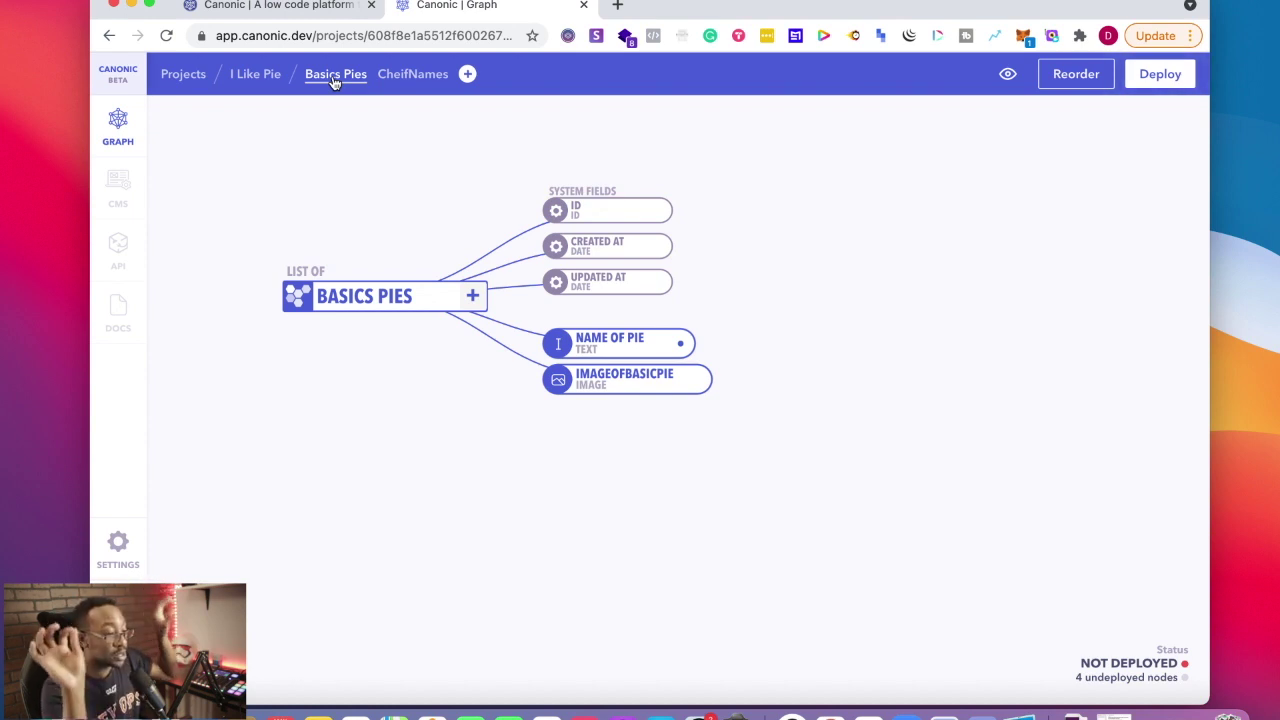
pyautogui.click(335, 80)
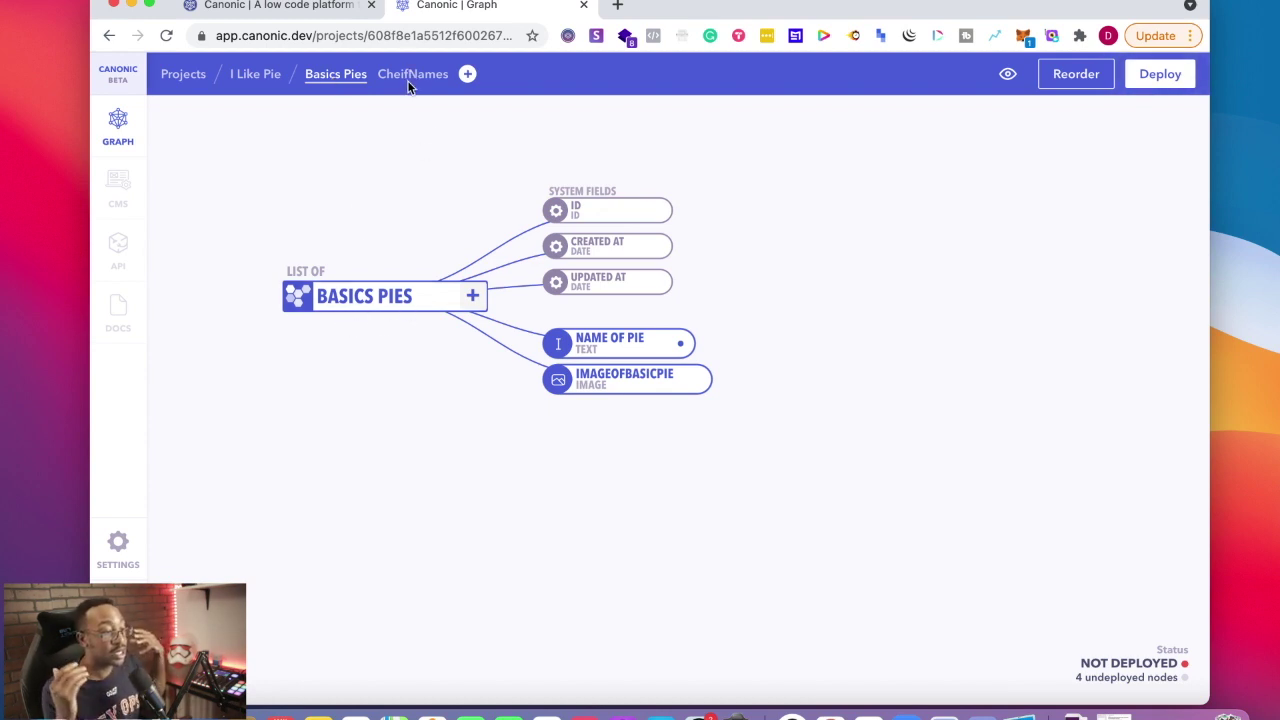
# Add an individual field of input type Link named "ChiefNames" to the Basics Pies table, linked to the CheifNames table.
pyautogui.click(471, 297)
pyautogui.click(500, 278)
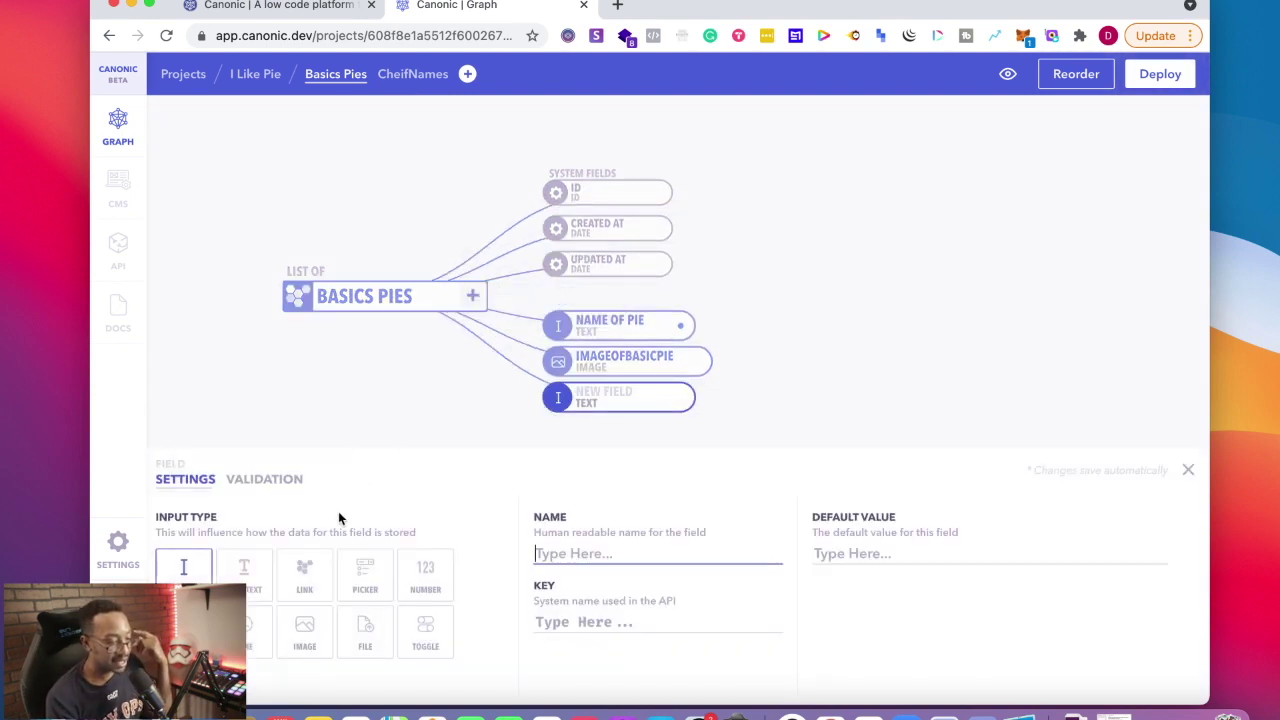
pyautogui.click(302, 578)
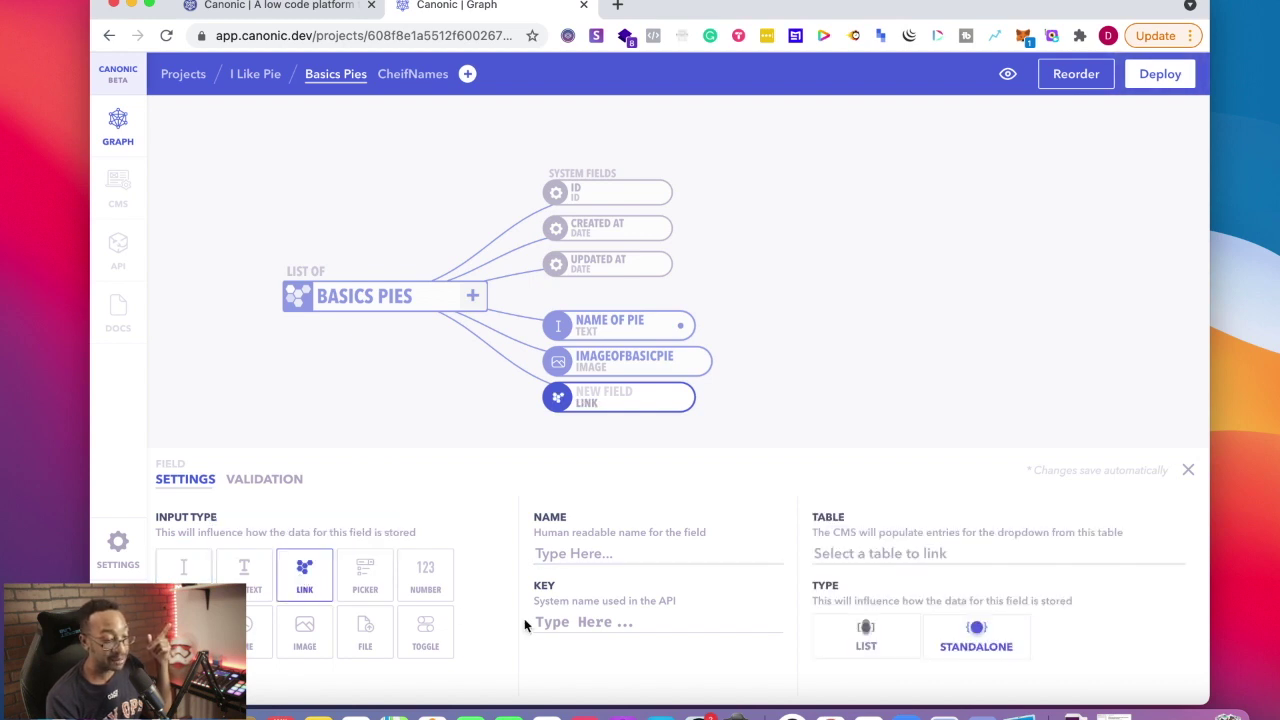
pyautogui.click(846, 554)
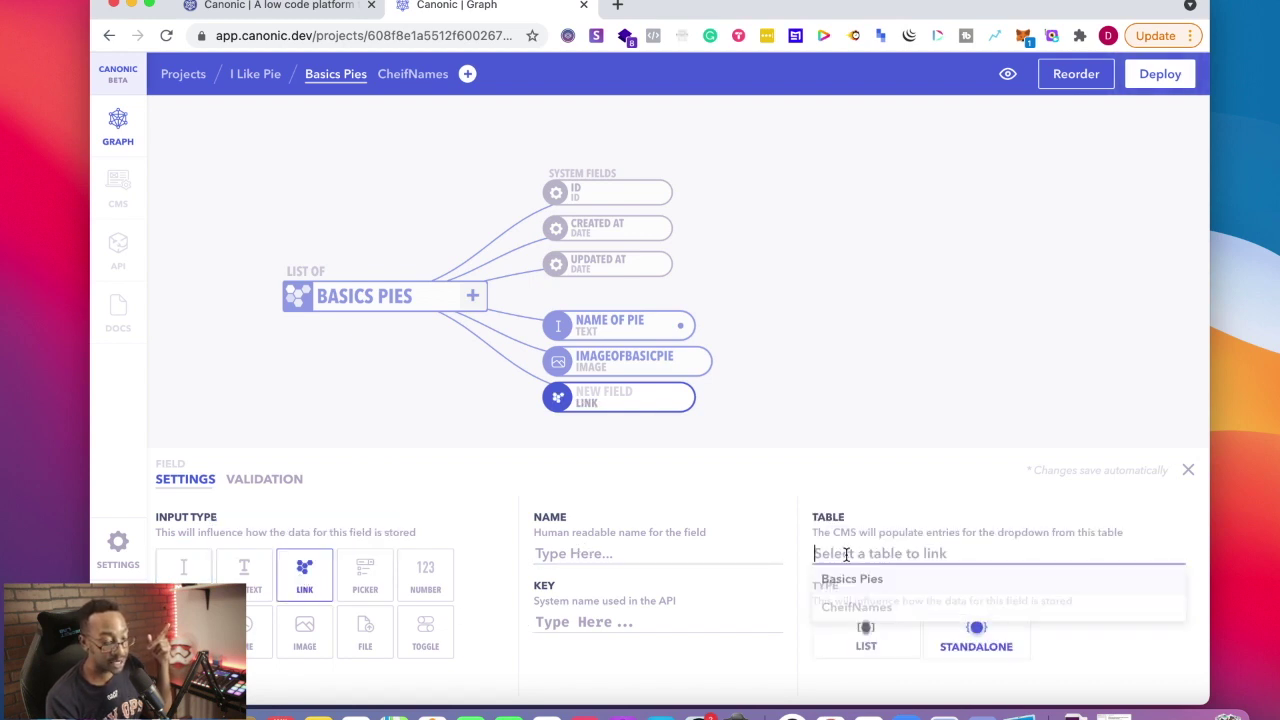
pyautogui.click(848, 609)
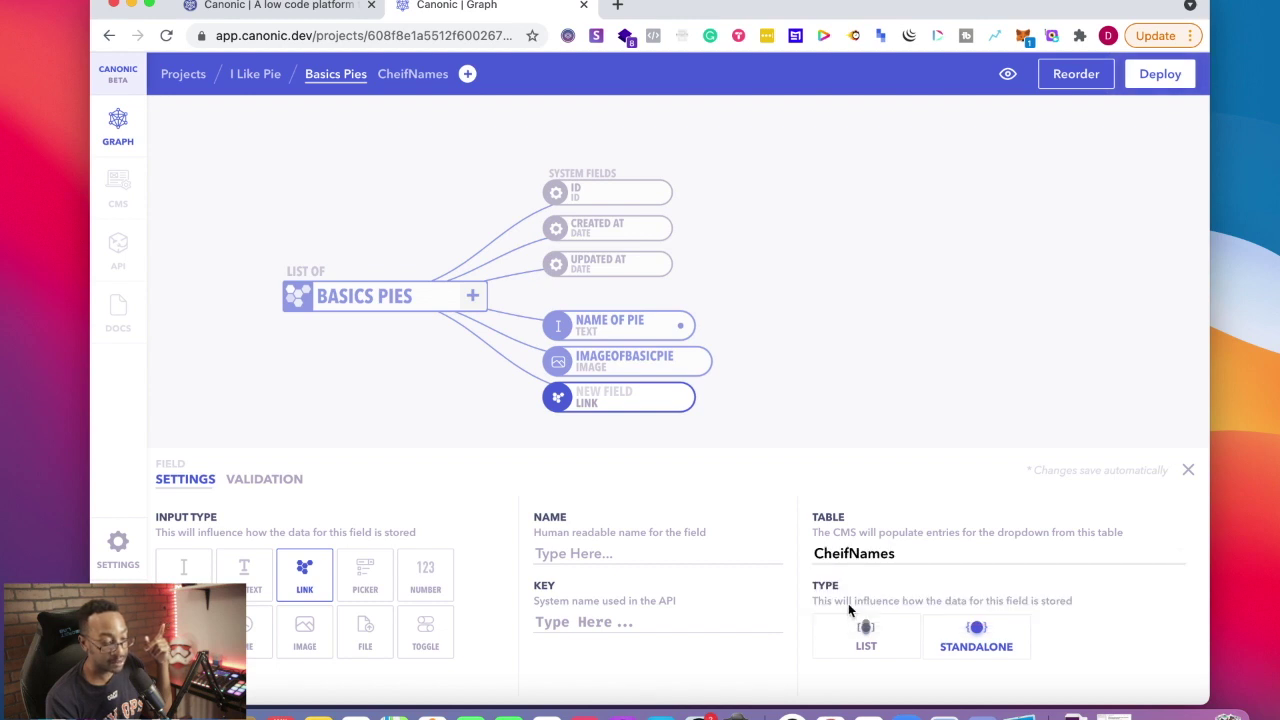
pyautogui.click(656, 553)
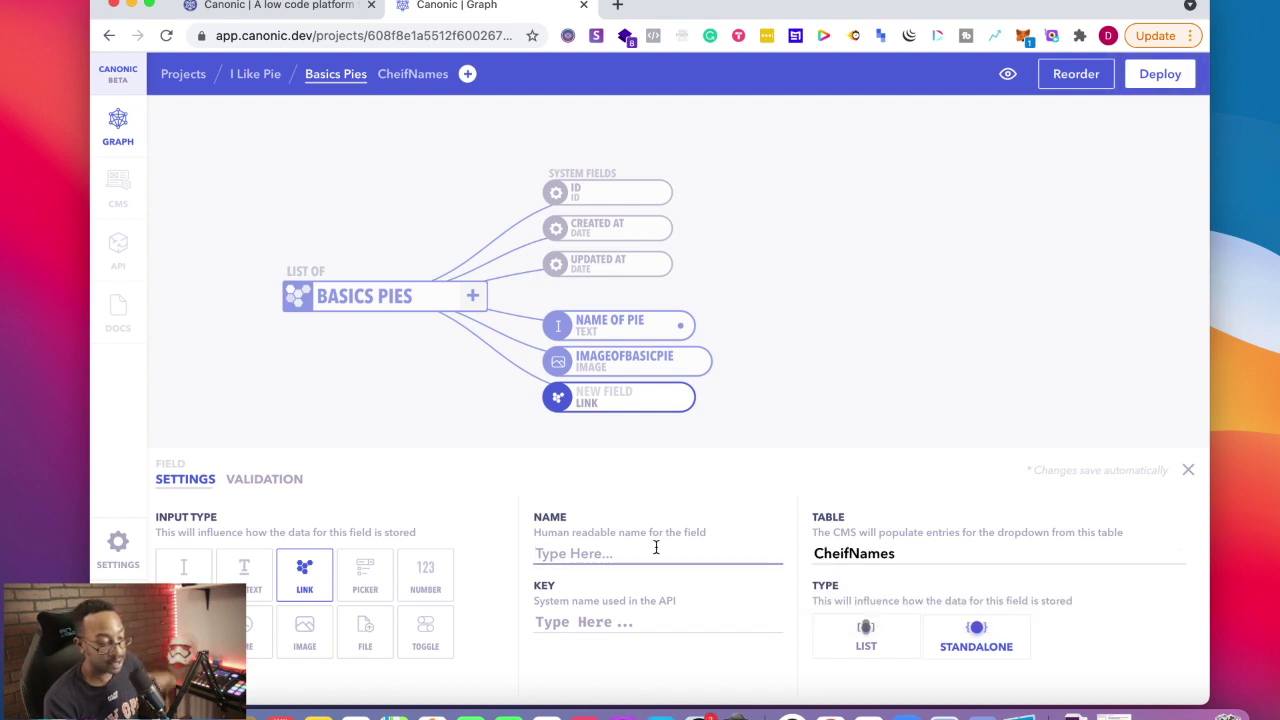
pyautogui.write('Chief')
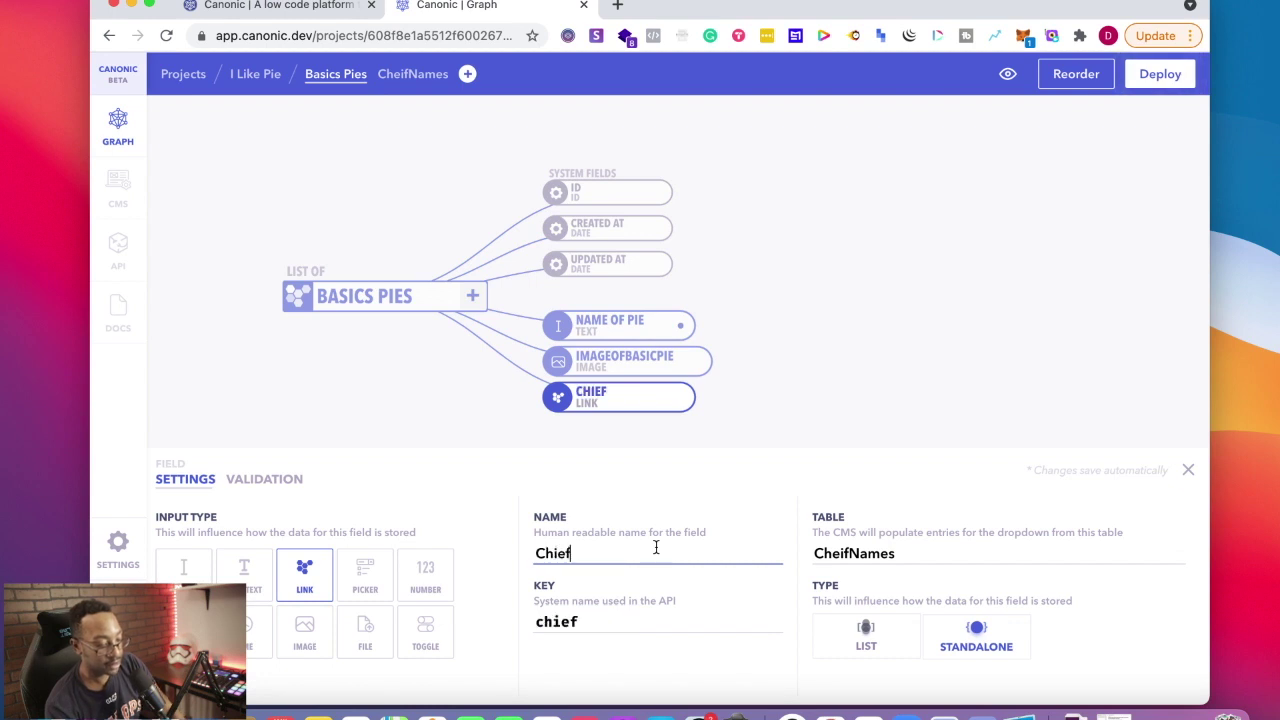
pyautogui.press('Escape')
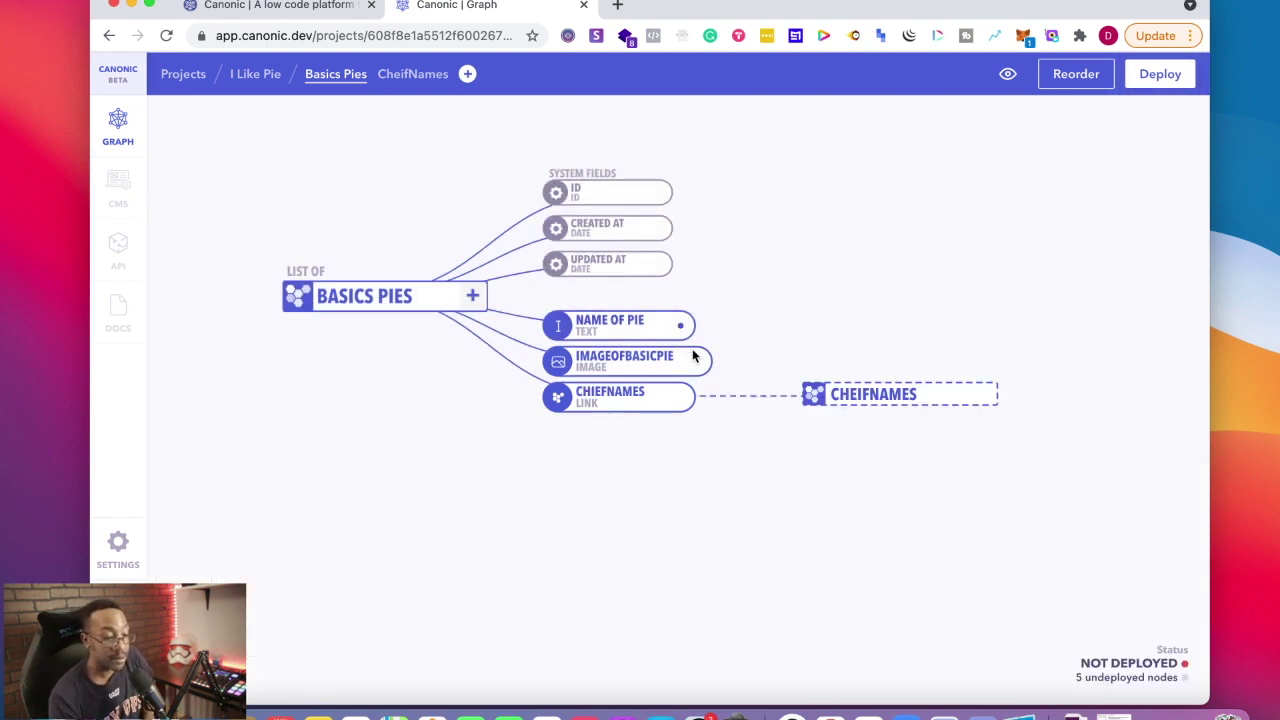
# Check the CheifNames table, return to Basics Pies and run the project's initial deploy.
pyautogui.click(405, 76)
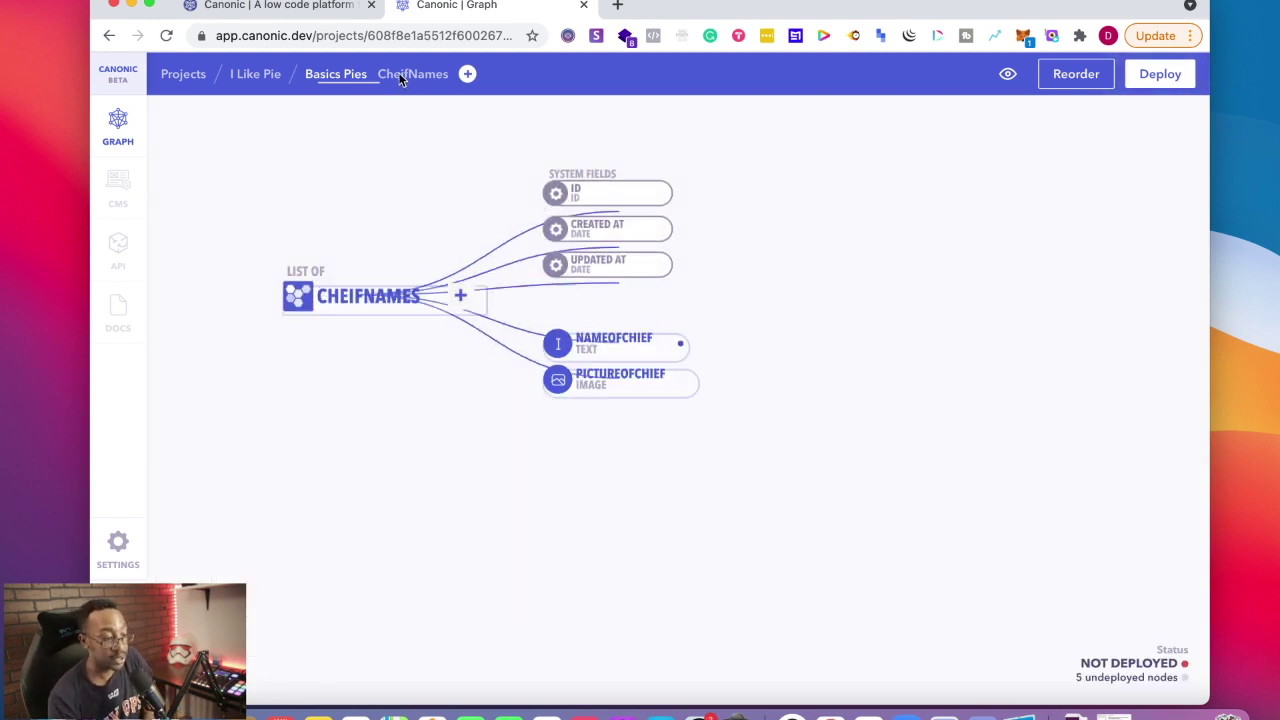
pyautogui.click(334, 86)
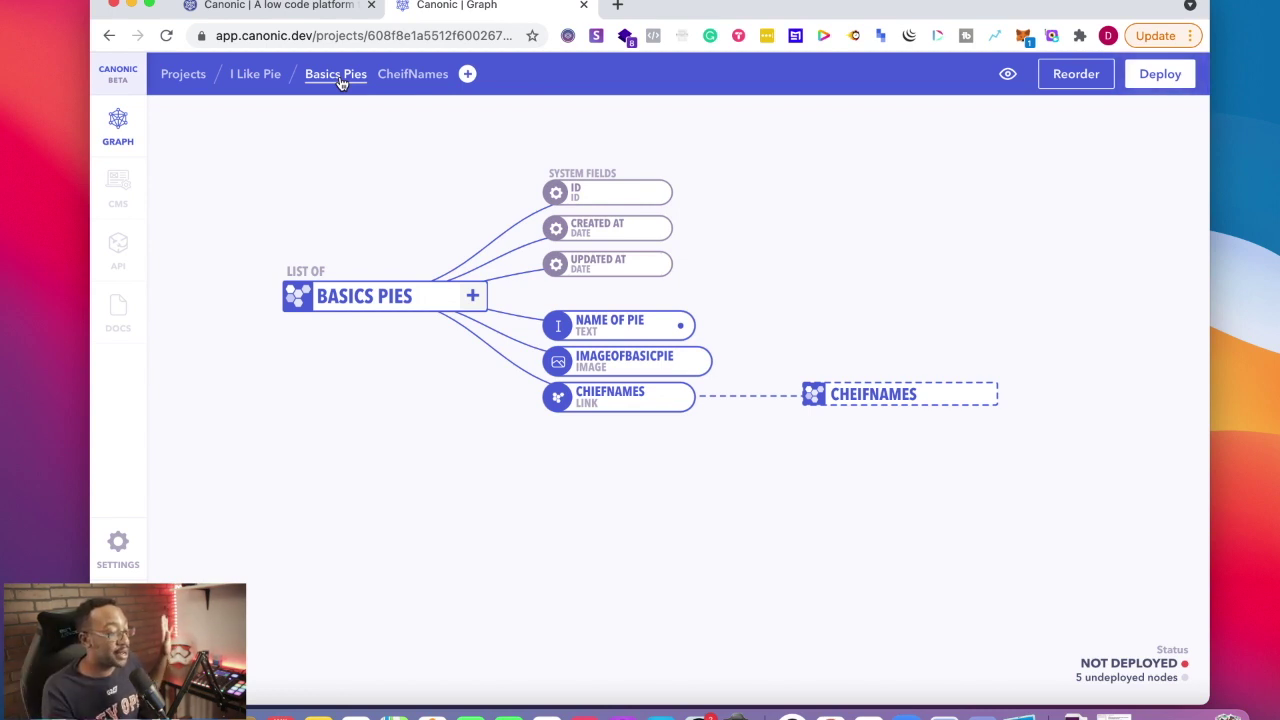
pyautogui.click(1150, 80)
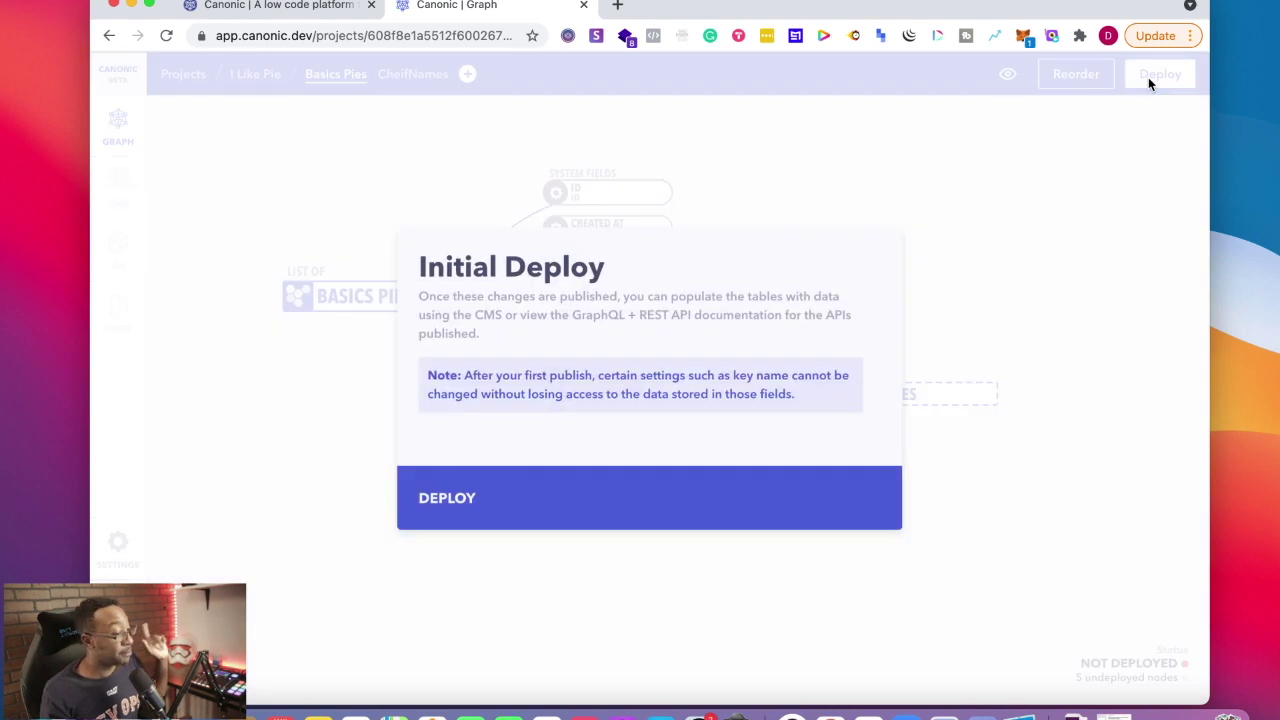
pyautogui.click(631, 512)
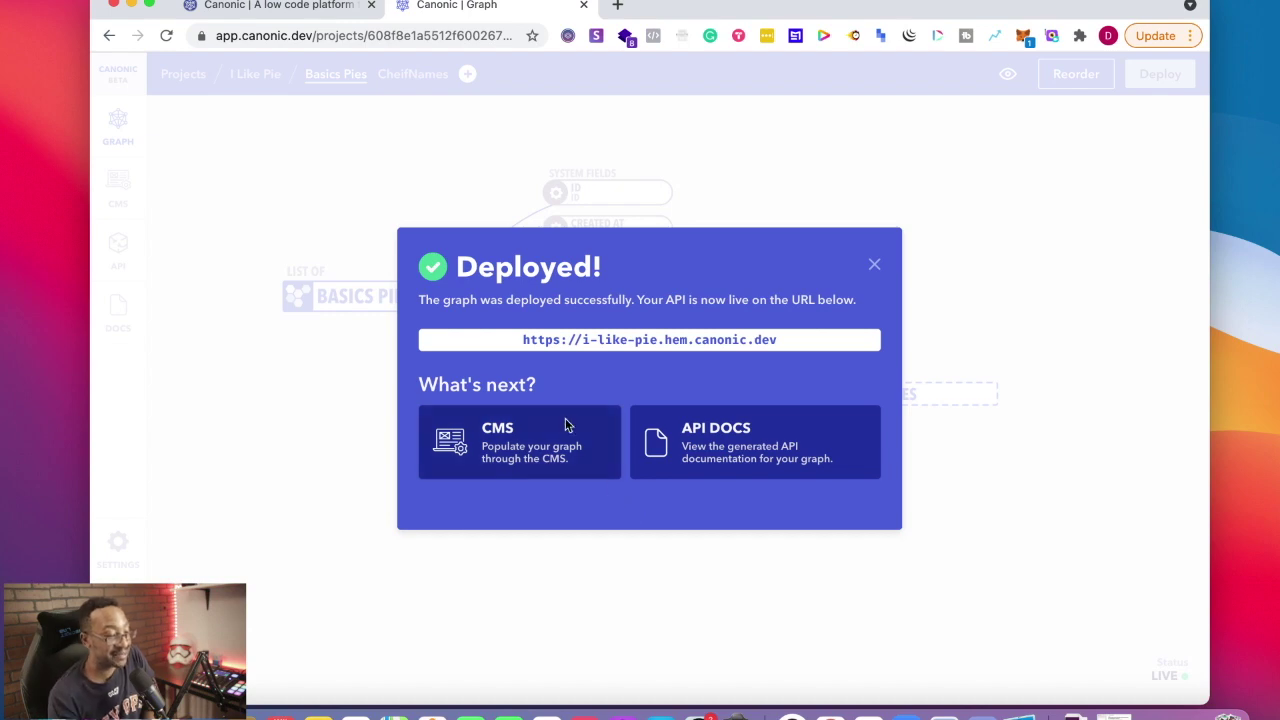
pyautogui.press('Escape')
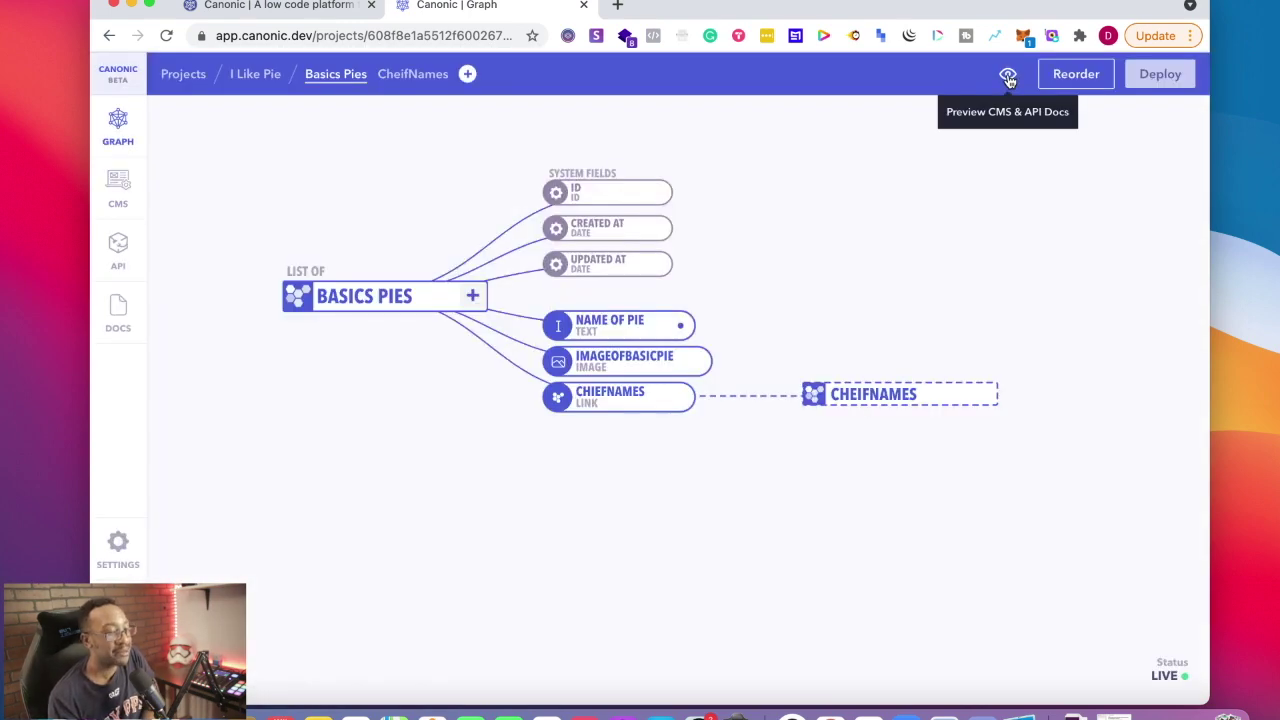
# Preview the sample JSON responses of both tables and the CMS entry form for Basics Pies.
pyautogui.click(1008, 77)
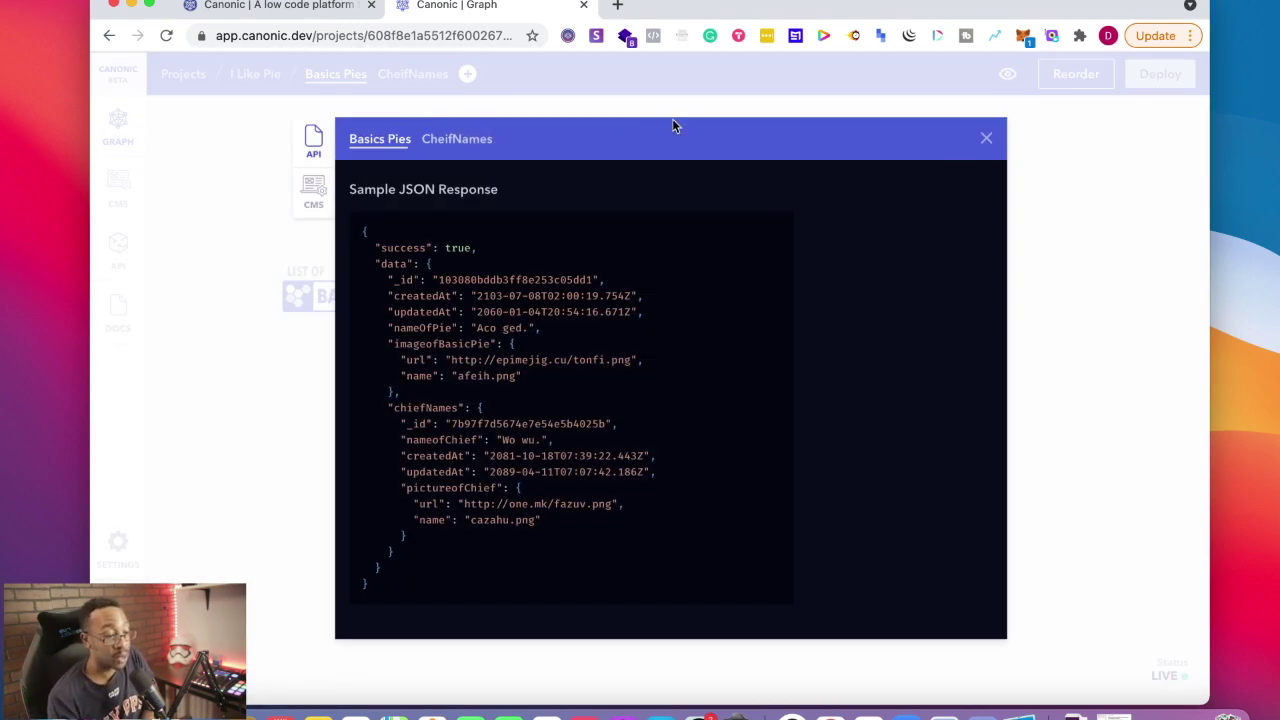
pyautogui.click(454, 140)
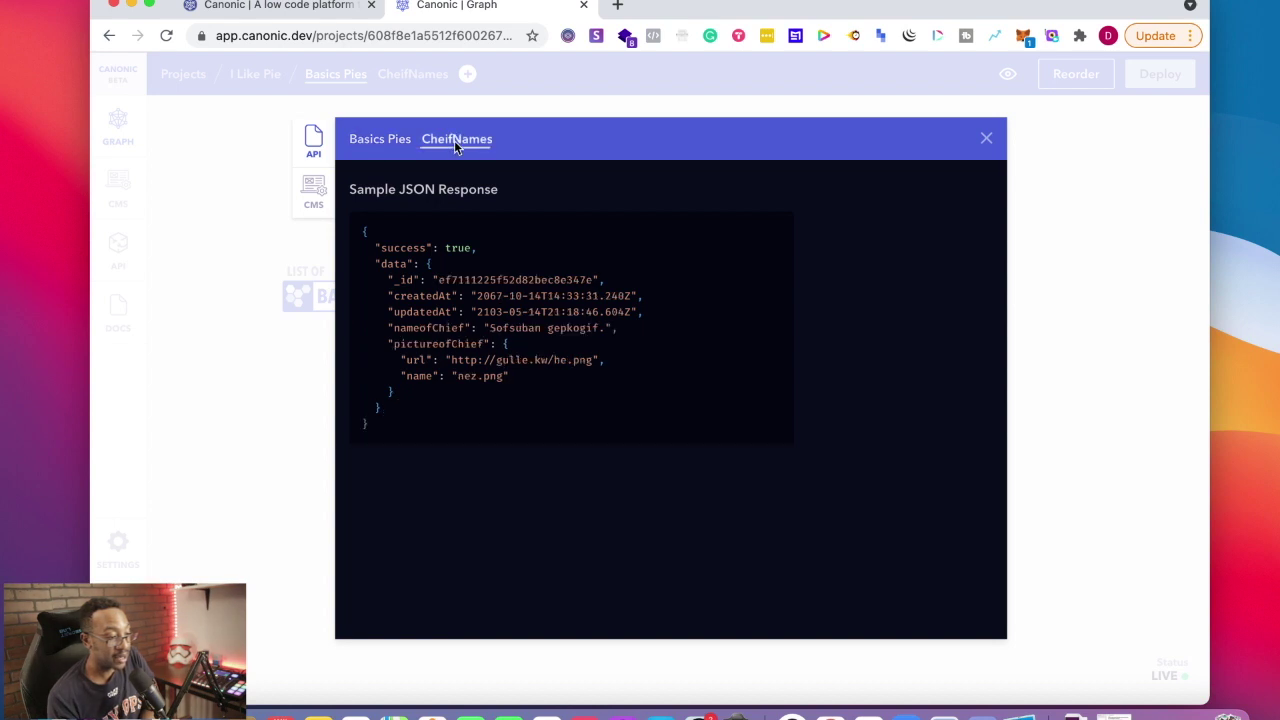
pyautogui.click(380, 148)
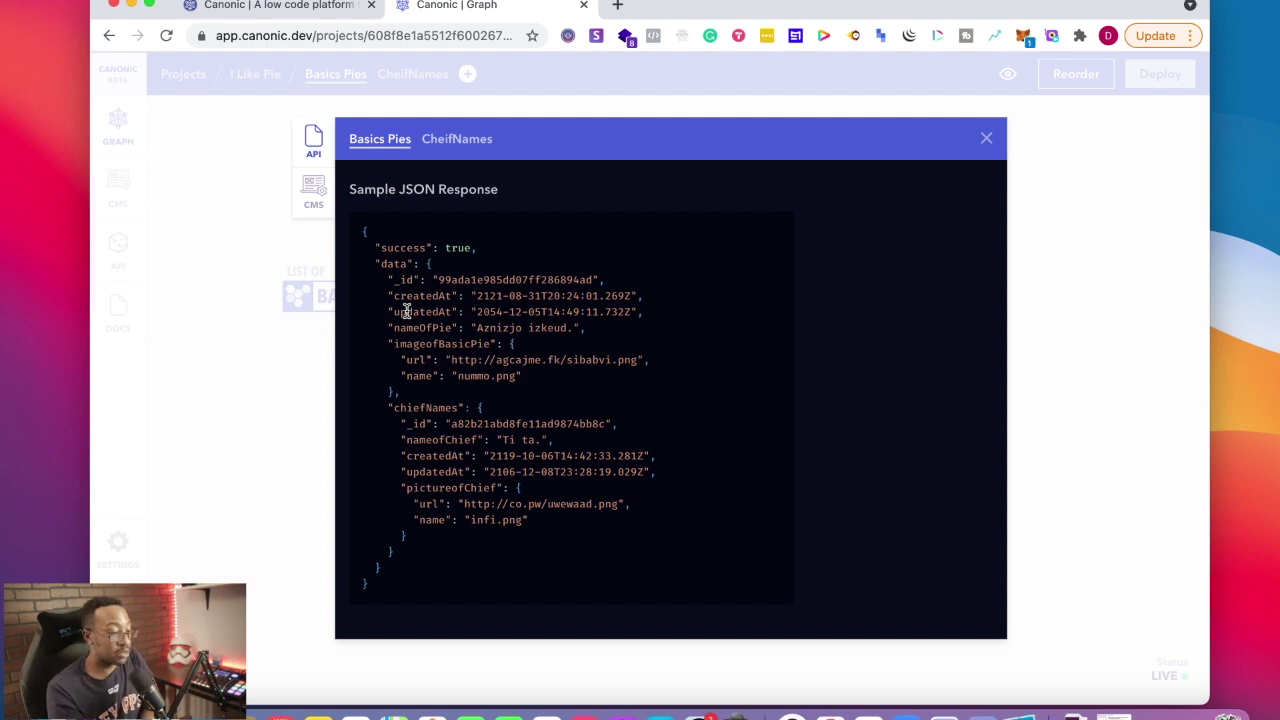
pyautogui.click(313, 198)
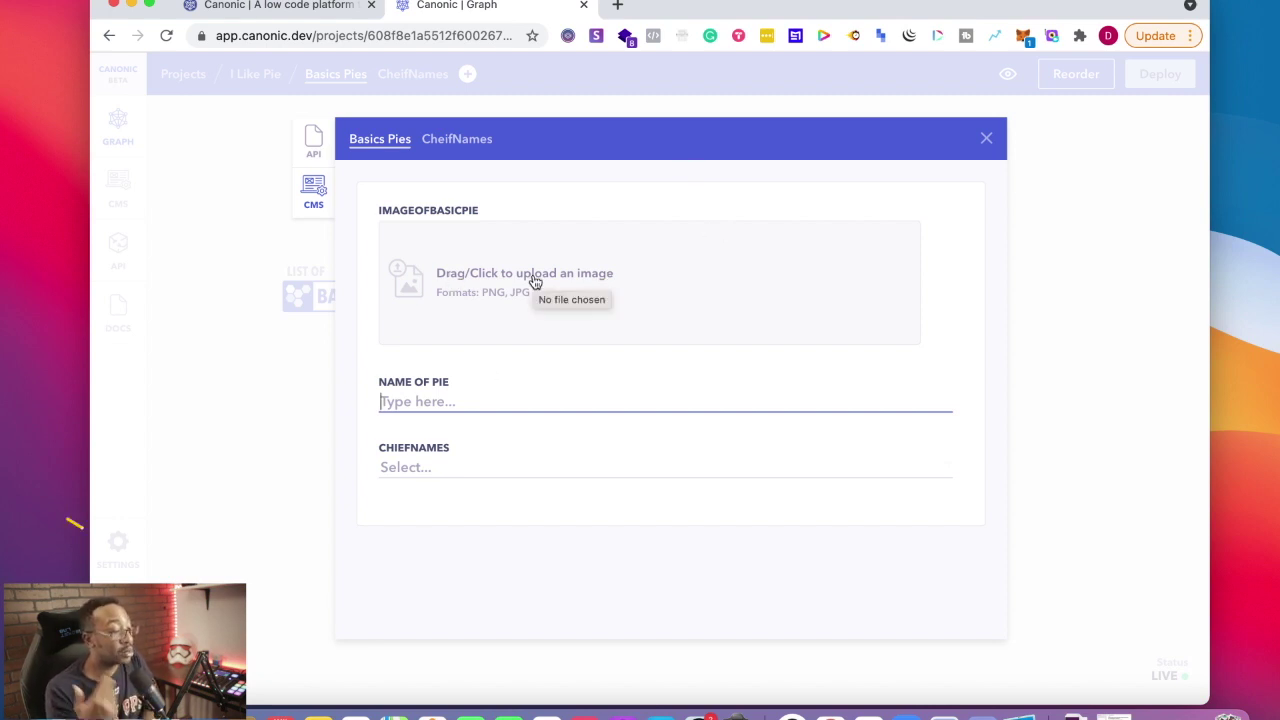
pyautogui.click(986, 138)
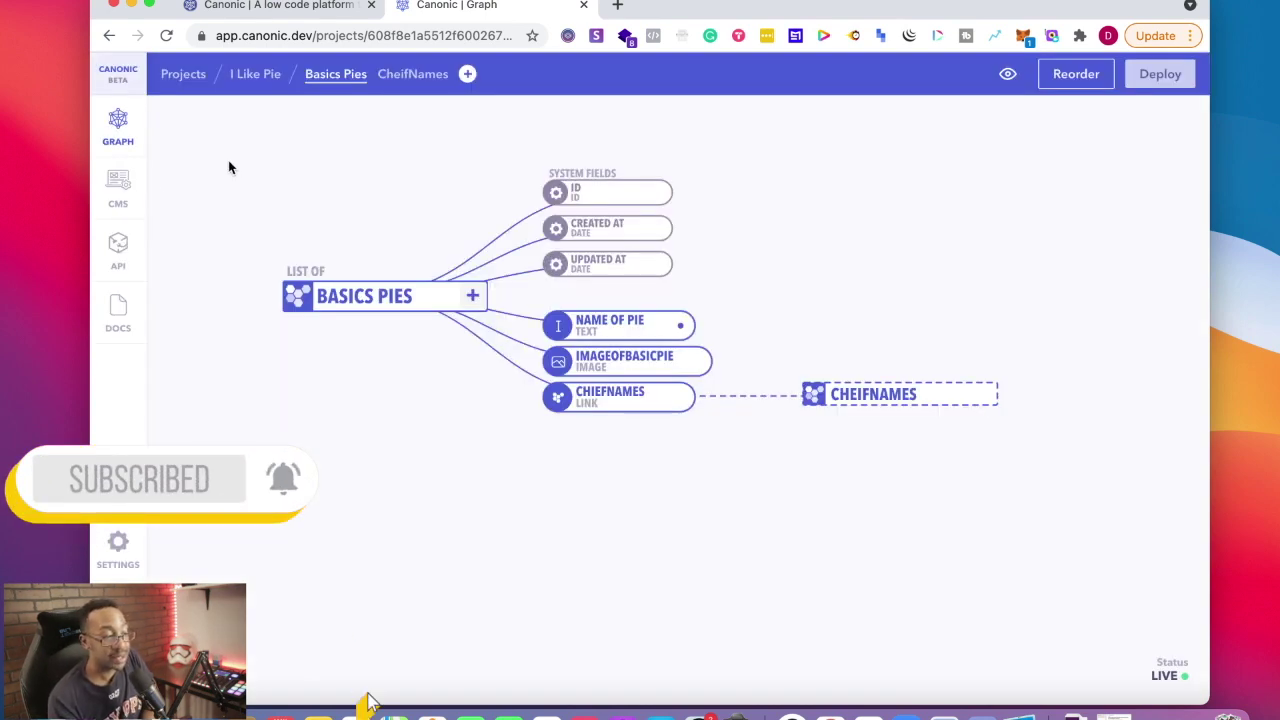
# Examine the Basics Pies API mutations and queries and the webhook types offered after createBasicsPy.
pyautogui.click(115, 252)
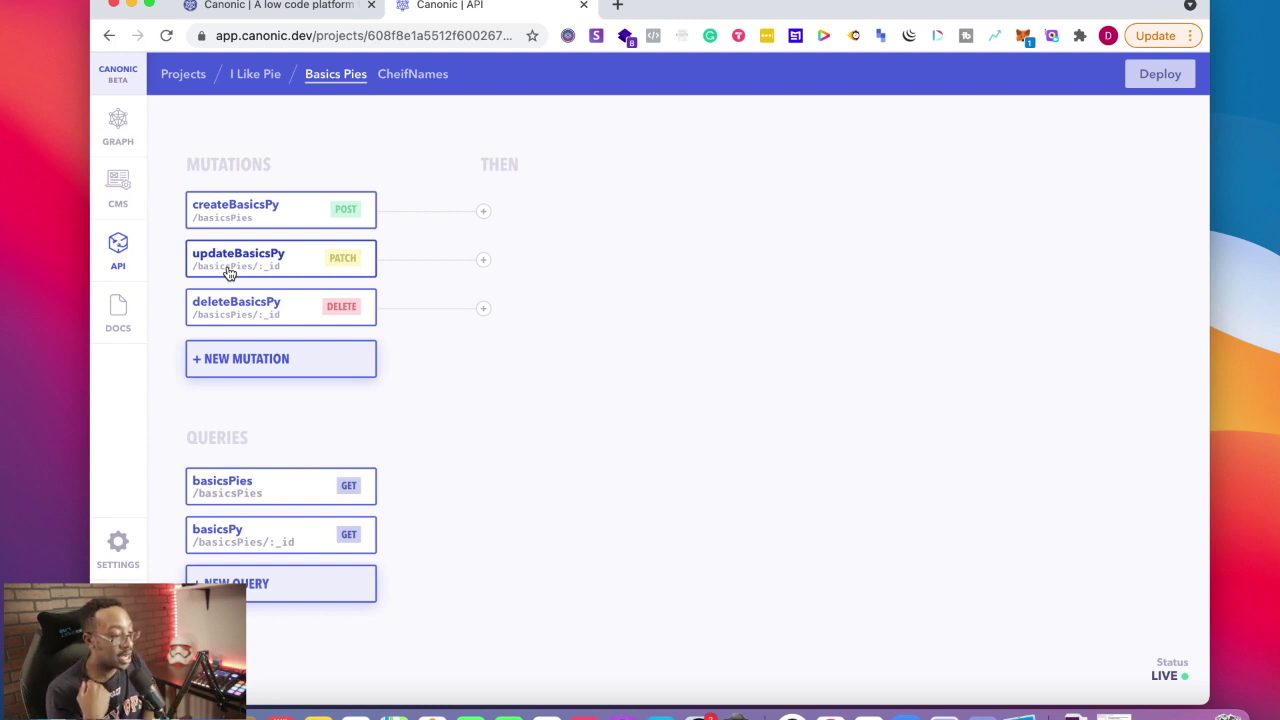
pyautogui.click(482, 211)
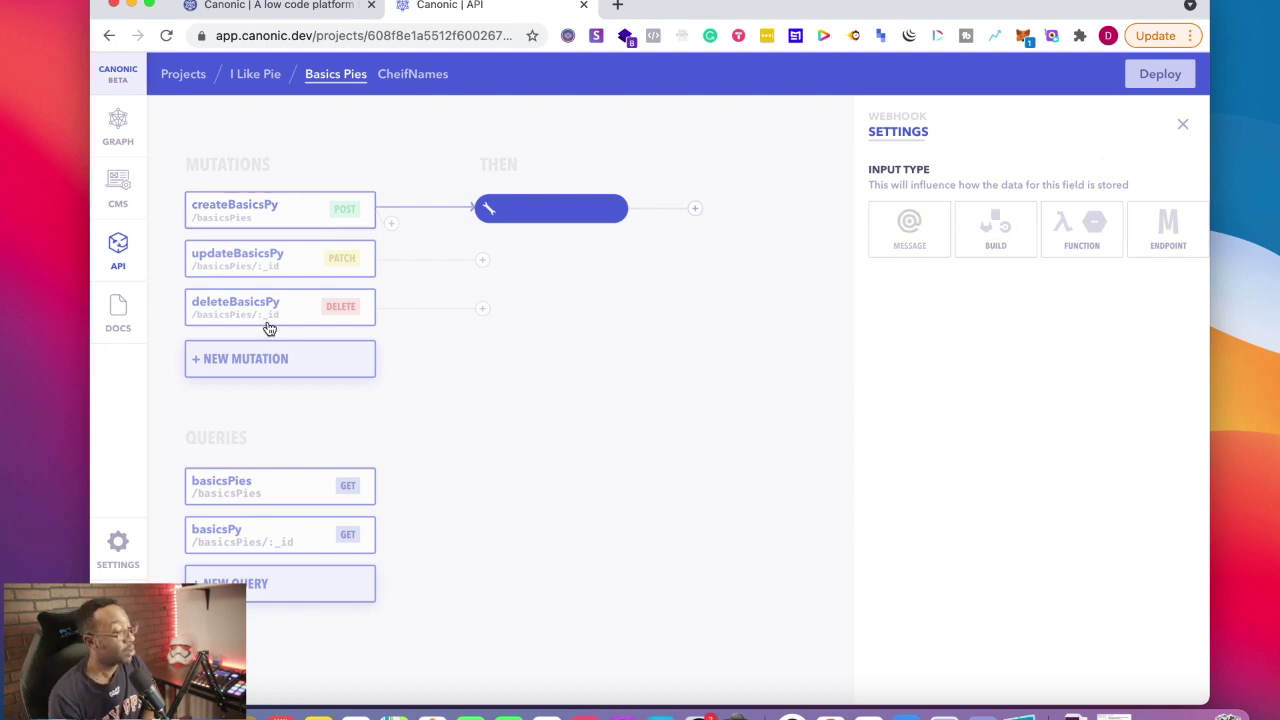
# Review the REST documentation for the Get basics pies endpoint, including its response parameters and sample response.
pyautogui.click(120, 323)
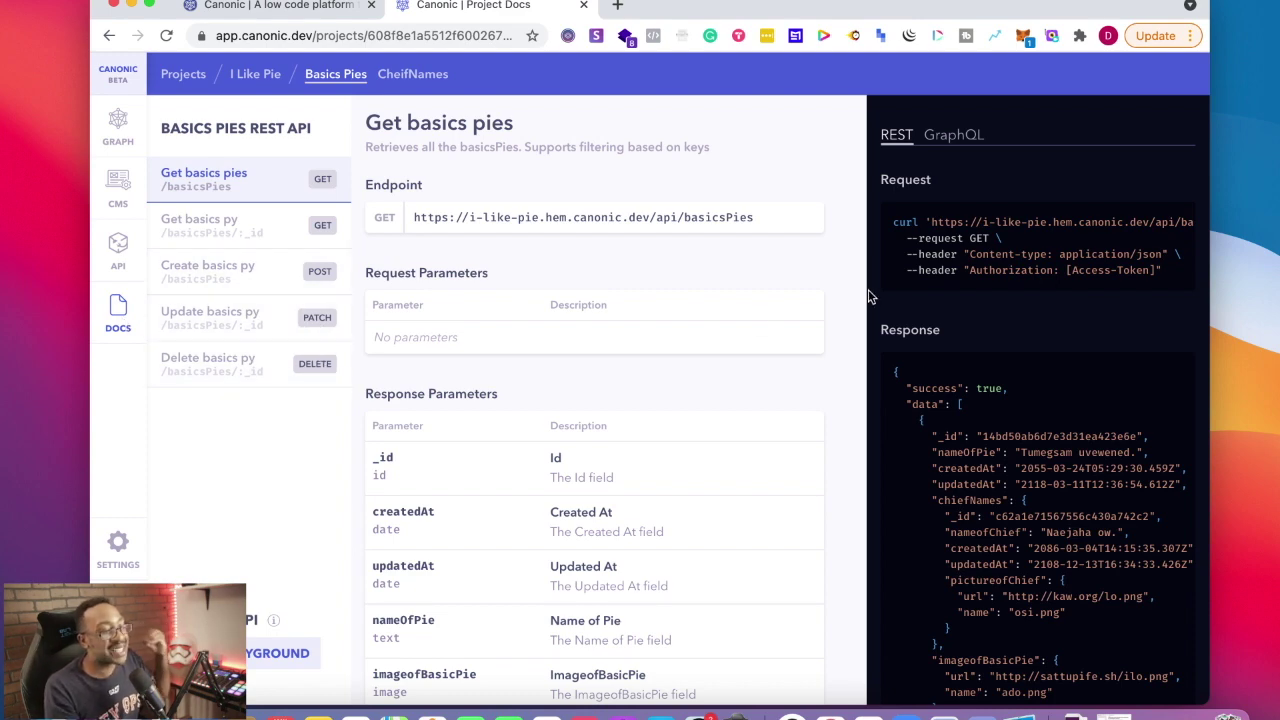
pyautogui.scroll(-8, 884, 306)
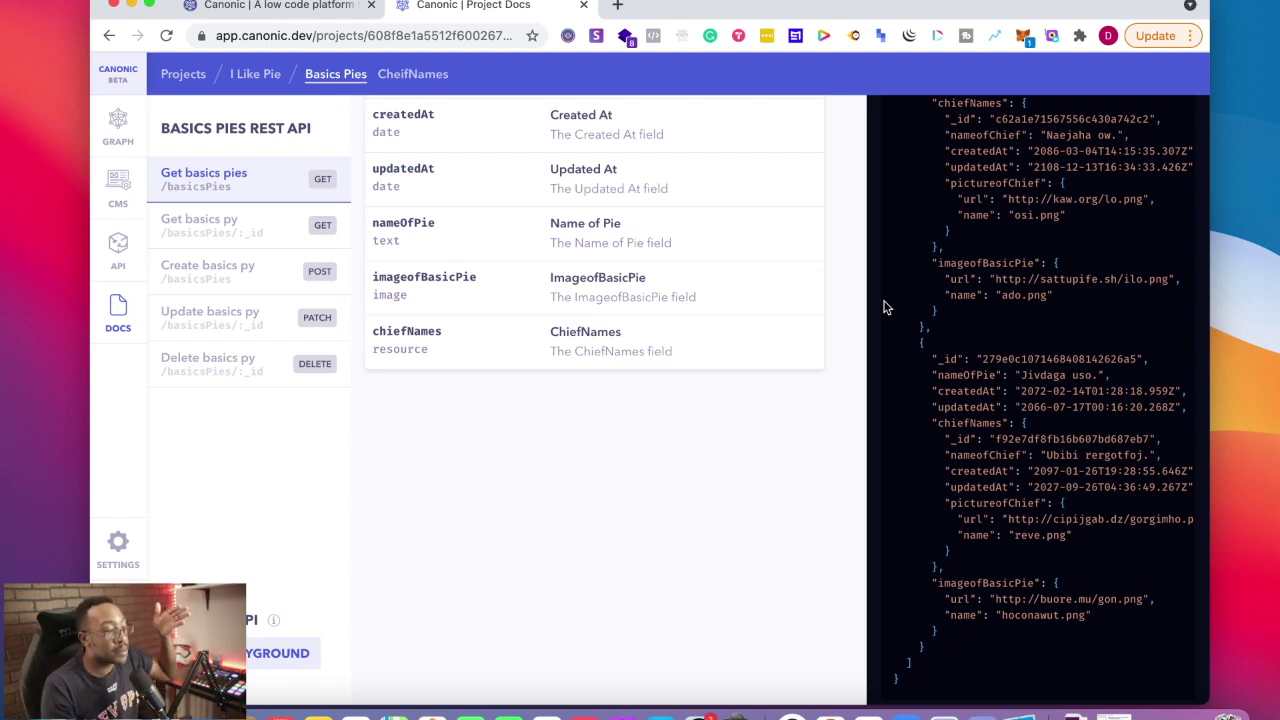
pyautogui.scroll(8, 820, 280)
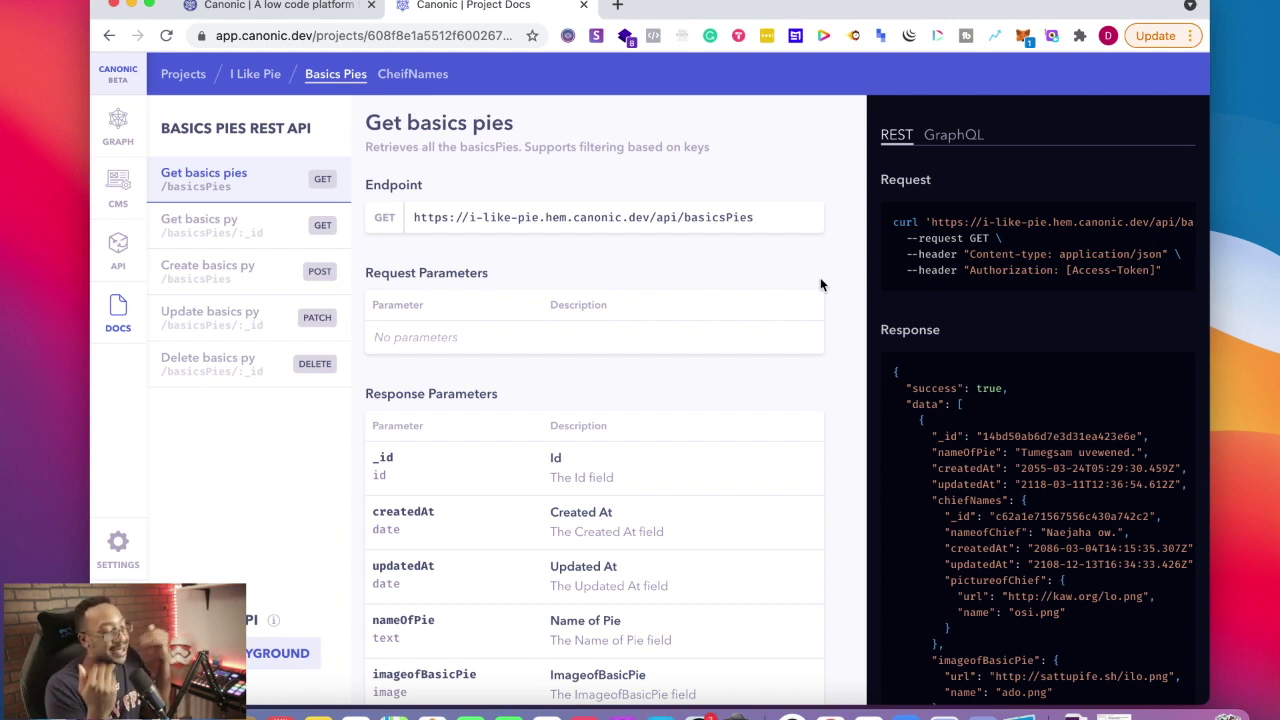
# Open socialblade.com in a new browser tab.
pyautogui.click(615, 7)
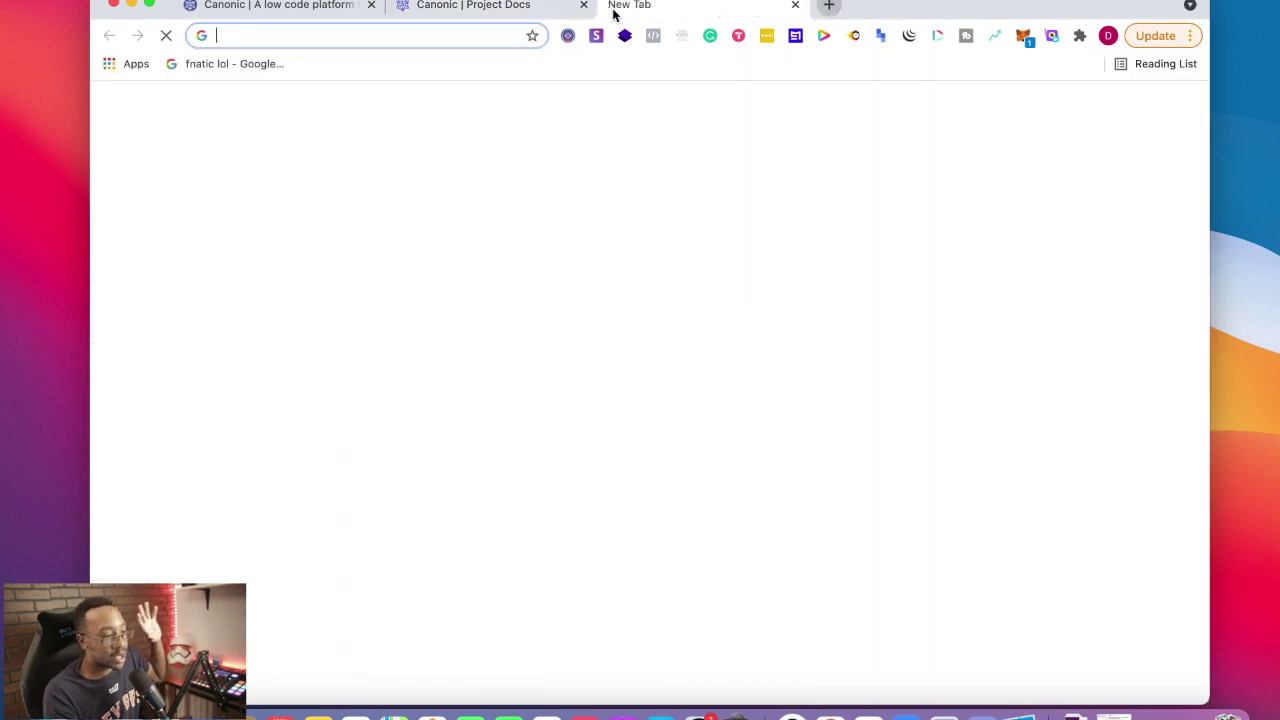
pyautogui.write('socialblade.com')
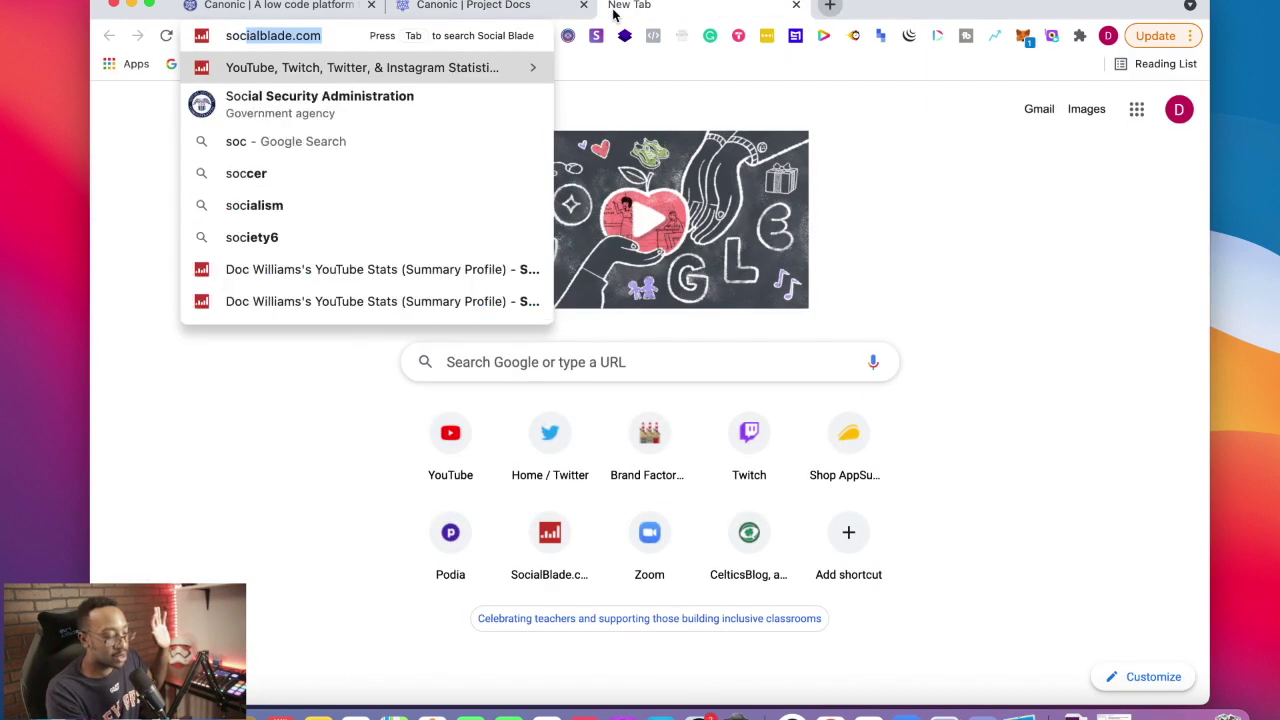
pyautogui.press('Return')
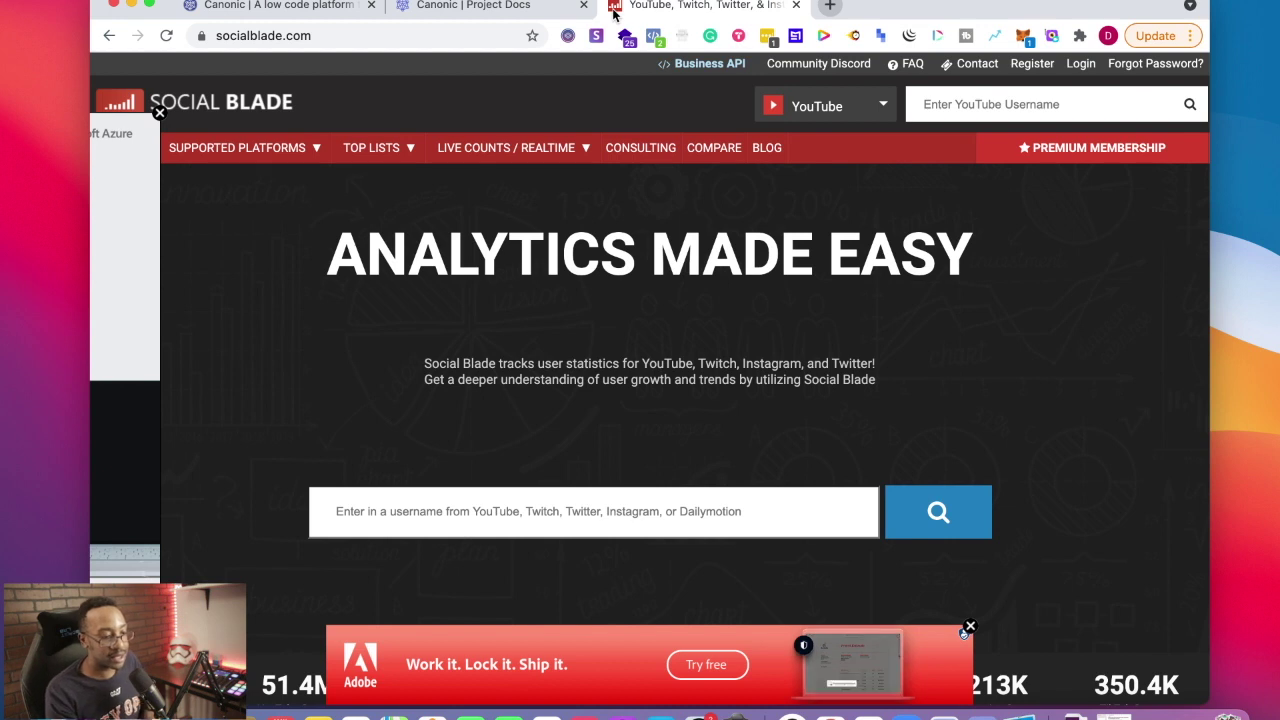
# Look up a YouTube channel by its previously entered username on Social Blade and review its statistics.
pyautogui.click(947, 108)
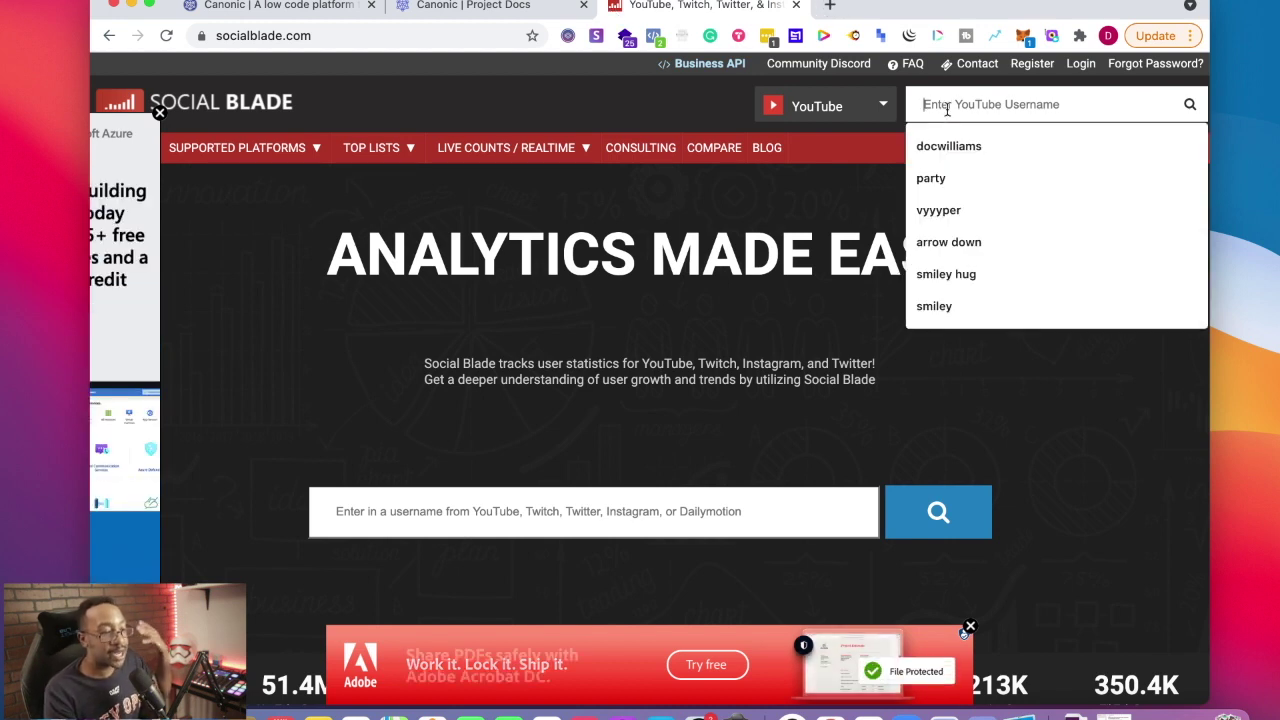
pyautogui.click(952, 146)
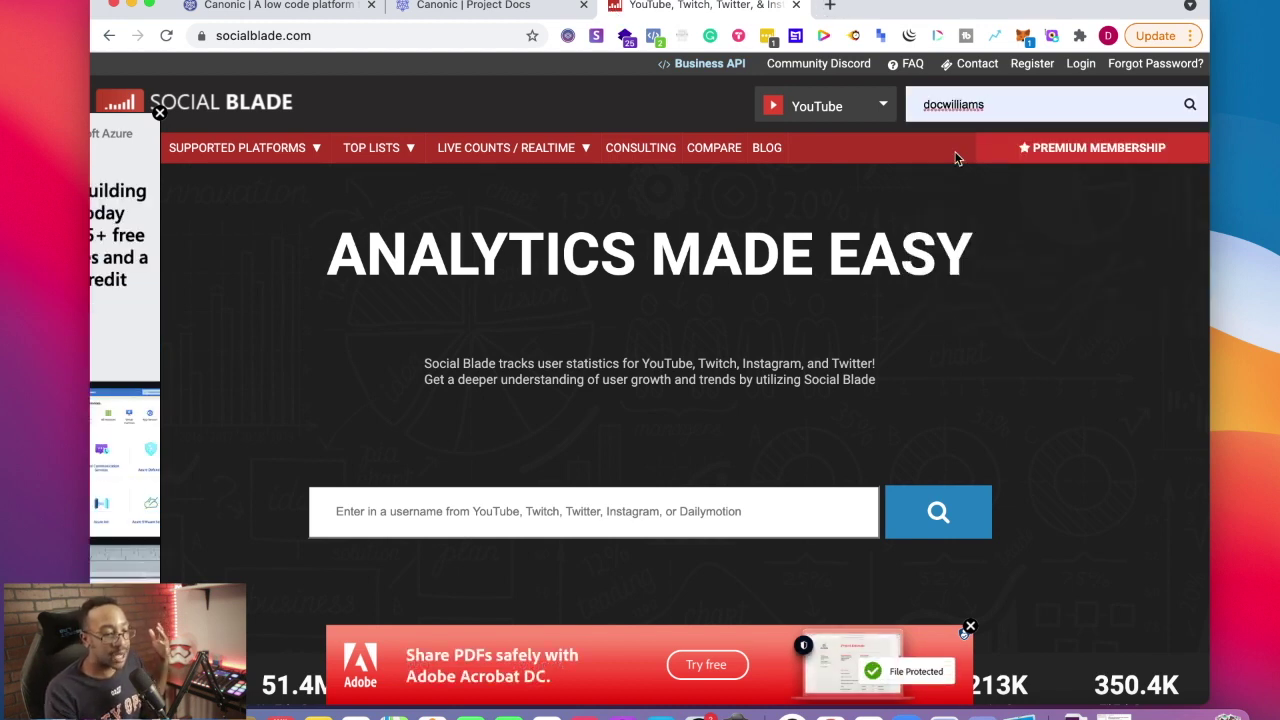
pyautogui.press('Return')
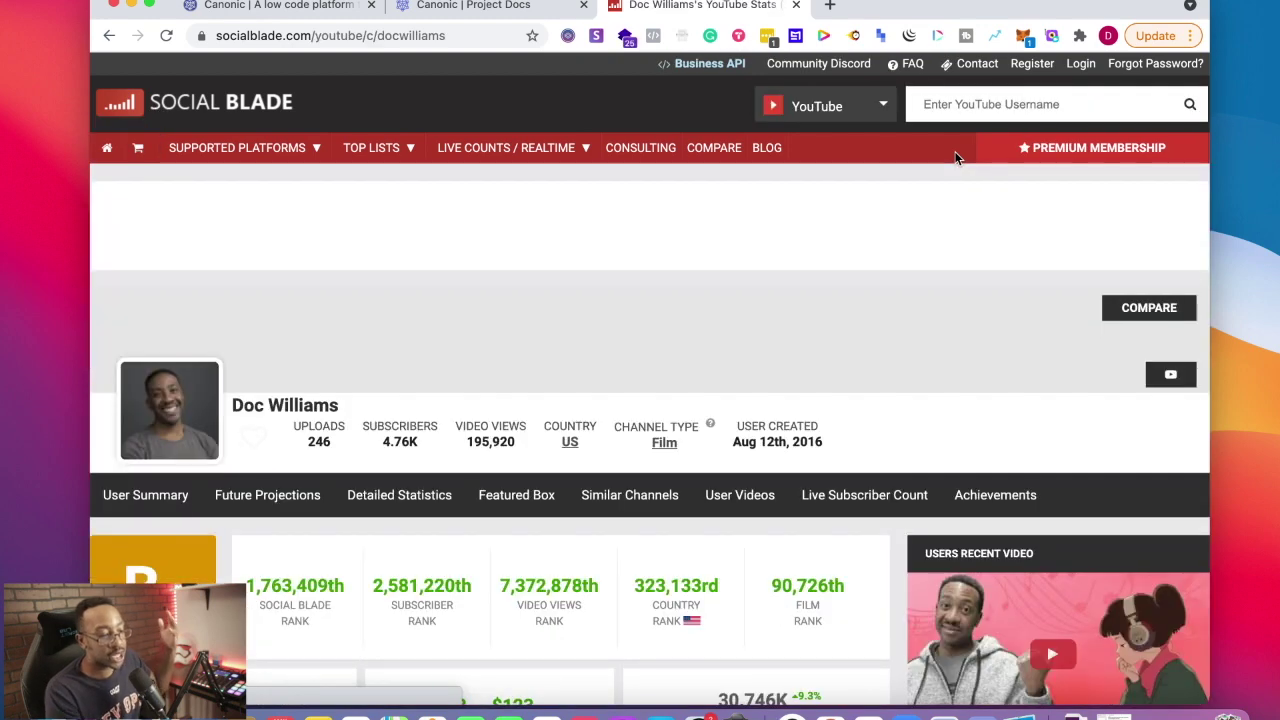
pyautogui.scroll(-10, 742, 538)
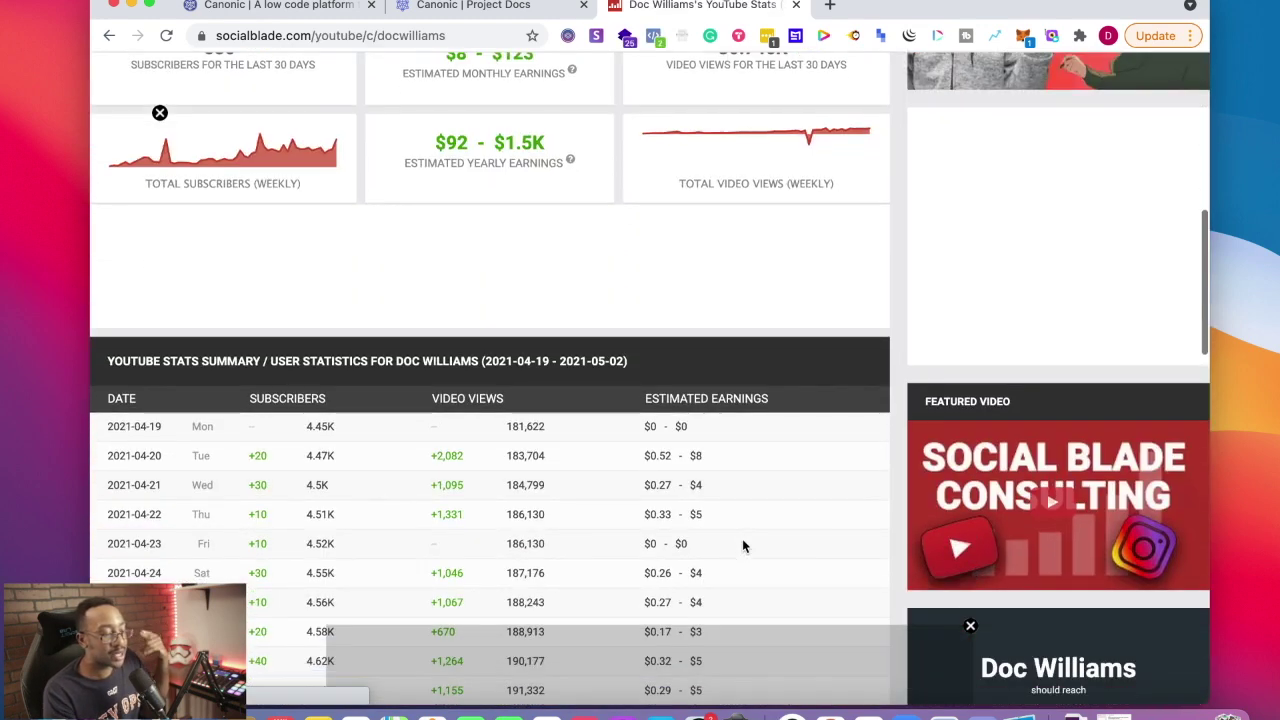
pyautogui.scroll(10, 742, 545)
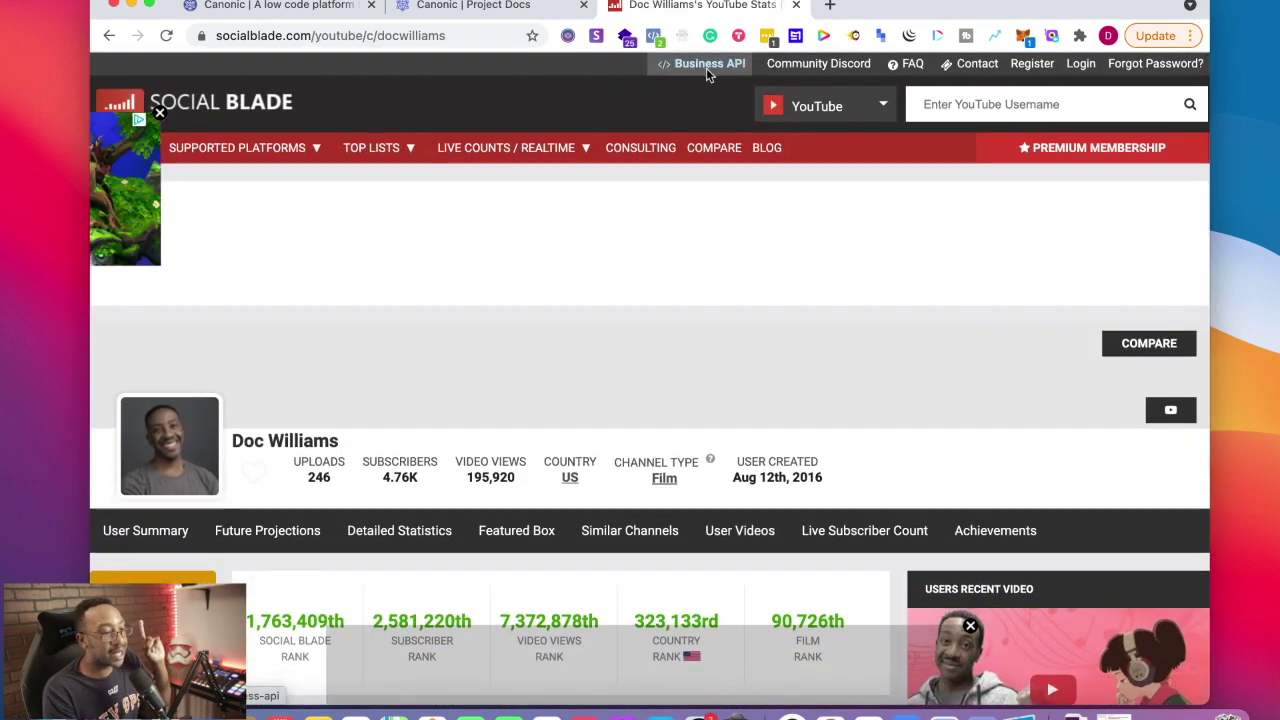
# Open Social Blade's Business API page and review its platform support and sample YouTube JSON response.
pyautogui.click(707, 70)
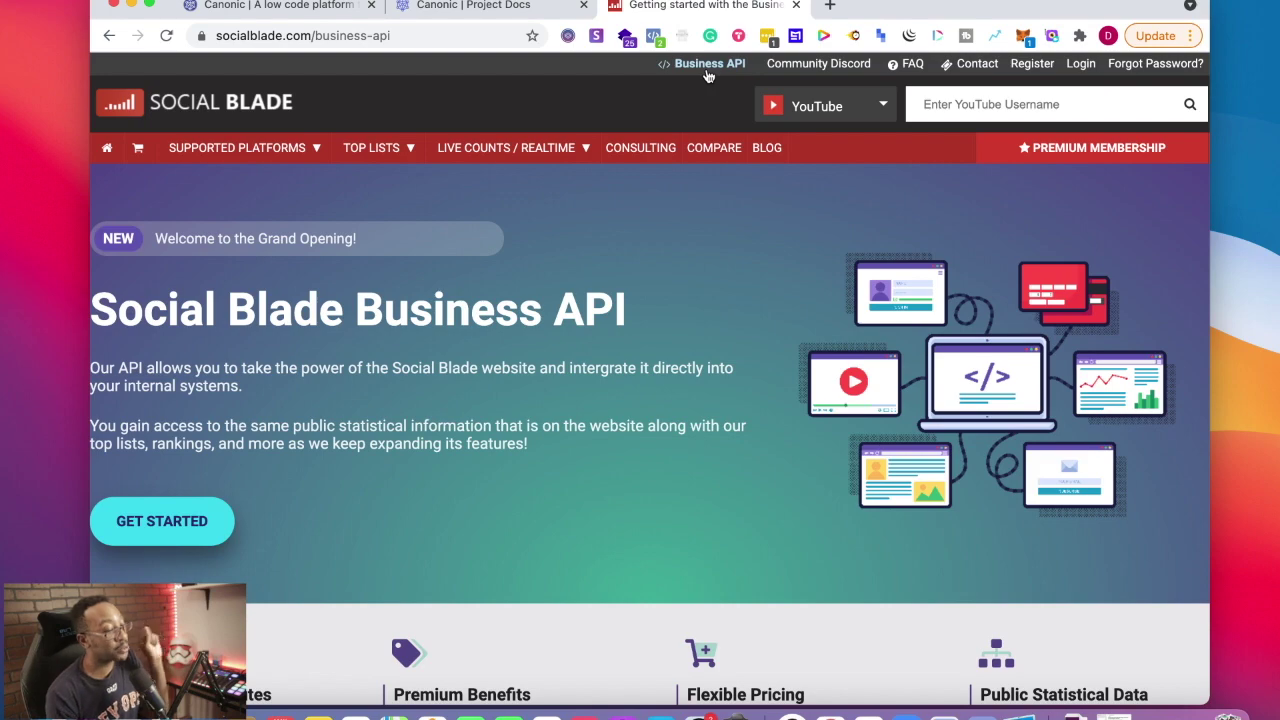
pyautogui.scroll(-10, 614, 234)
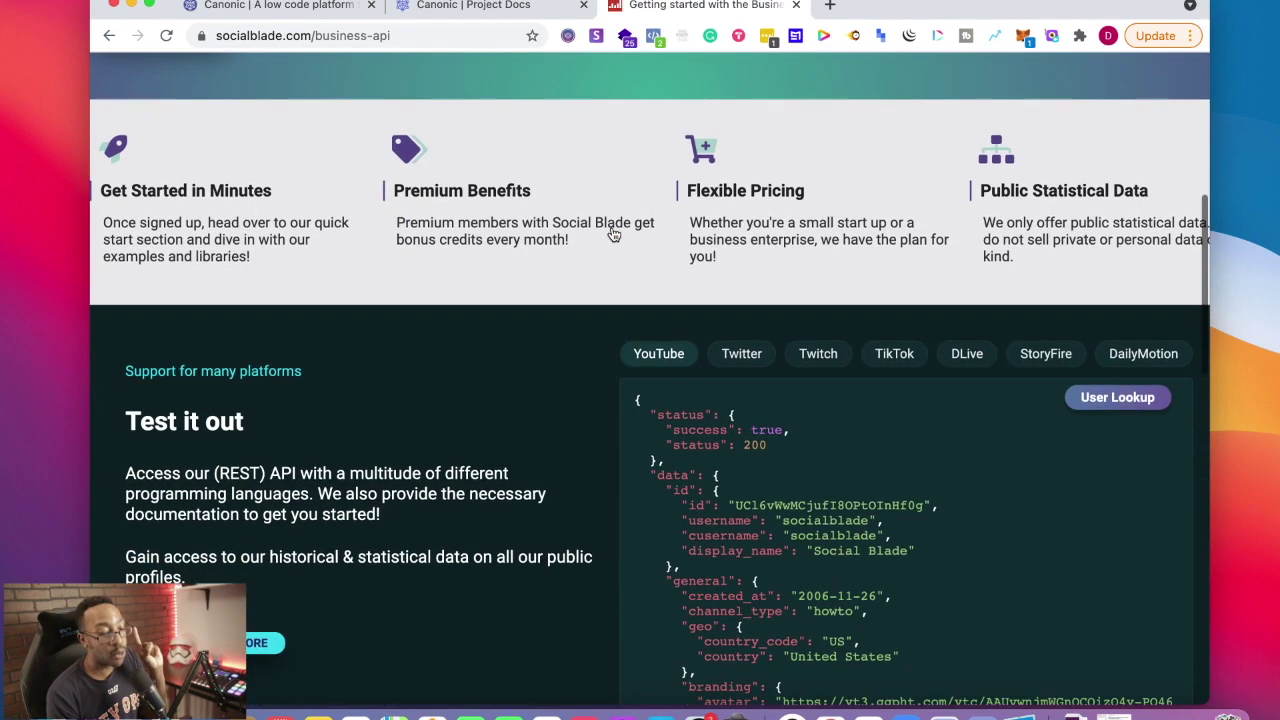
pyautogui.scroll(-7, 614, 234)
pyautogui.scroll(1, 614, 234)
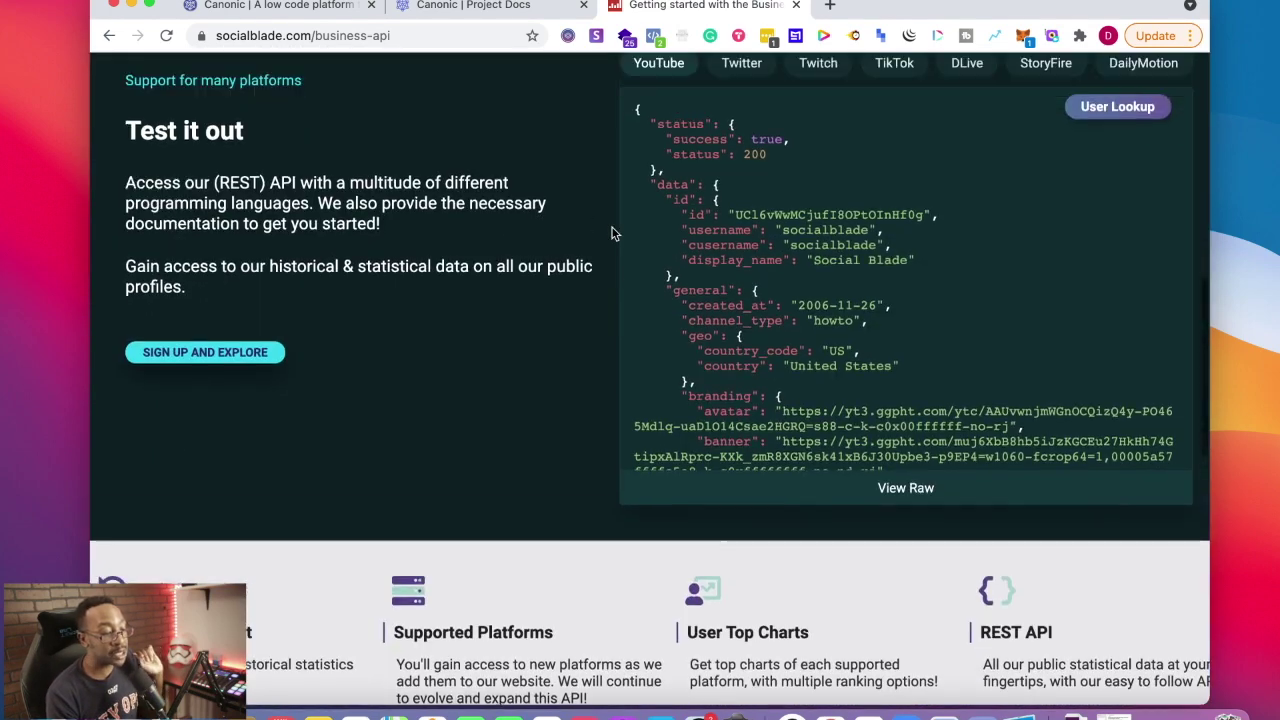
pyautogui.scroll(1, 614, 234)
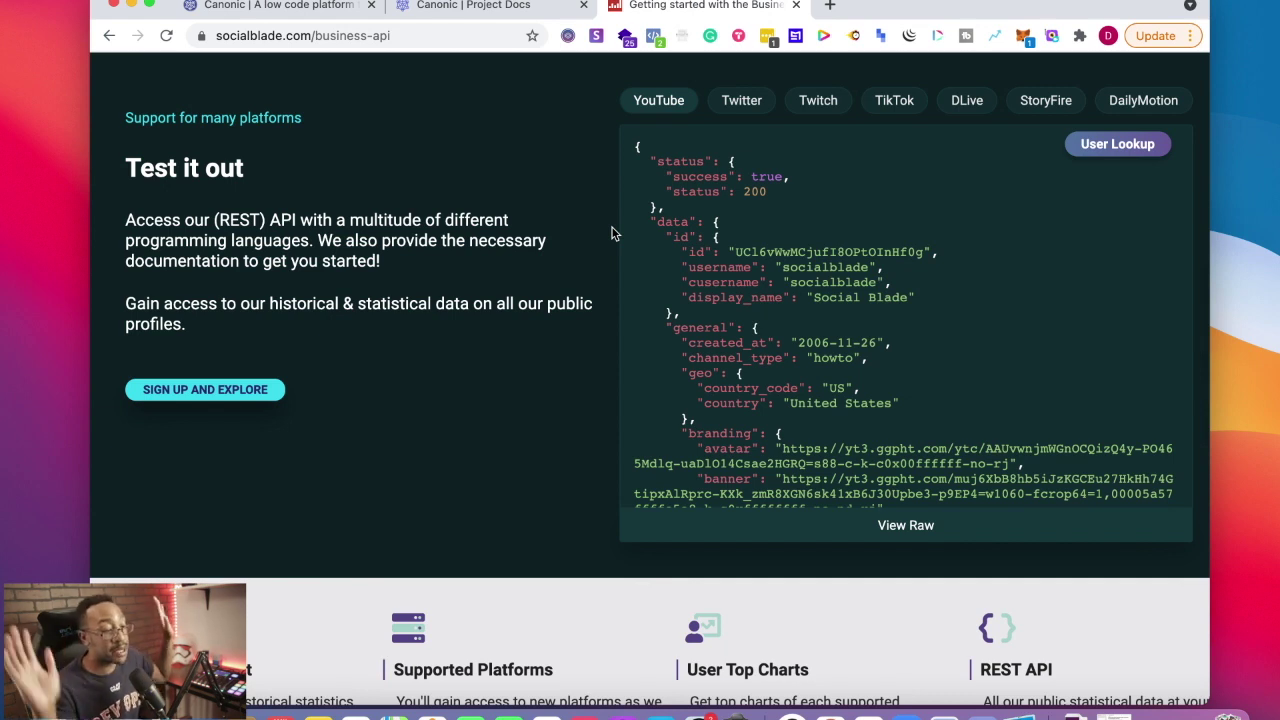
pyautogui.scroll(15, 537, 277)
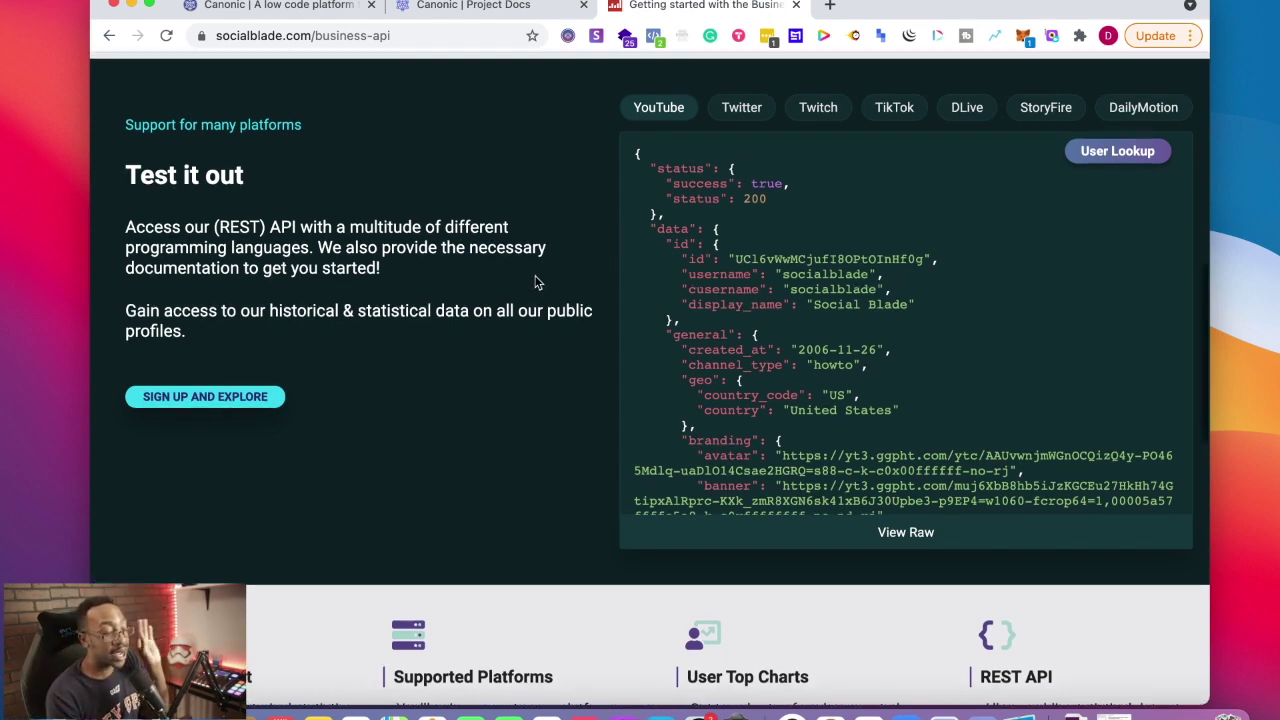
# Switch back to the Canonic project docs and bring up the Canonic homepage.
pyautogui.click(448, 14)
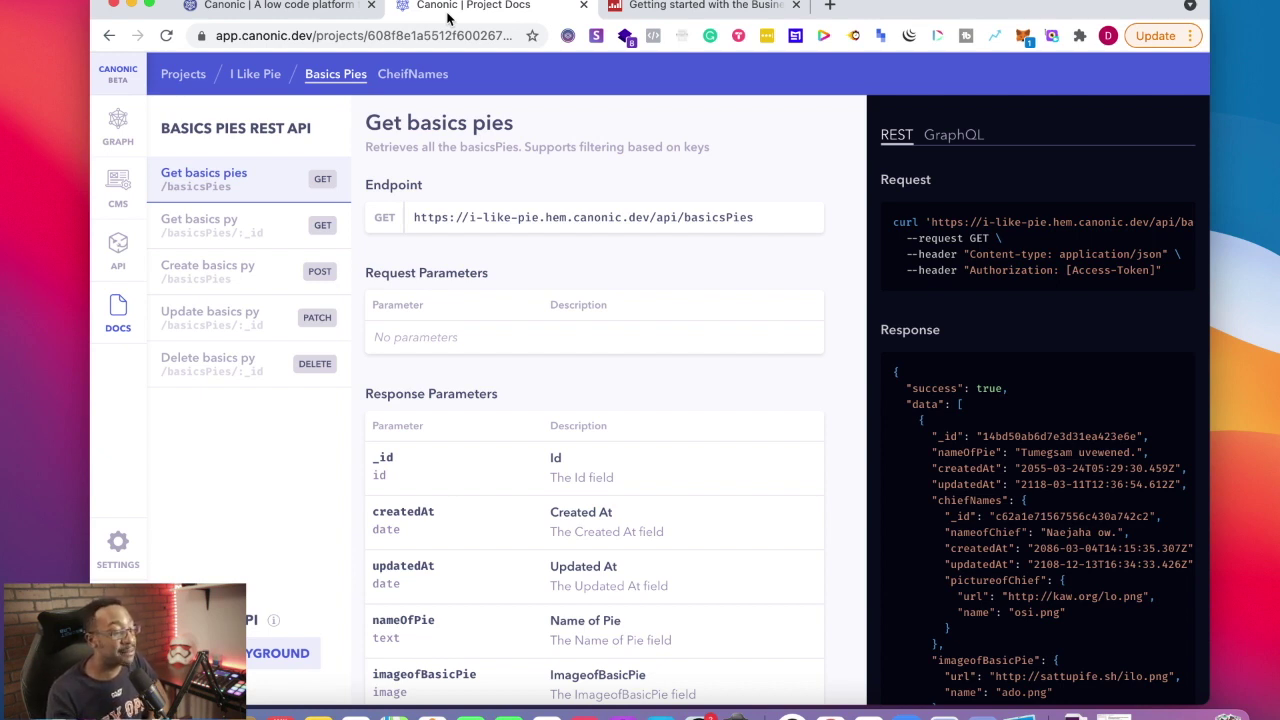
pyautogui.click(273, 8)
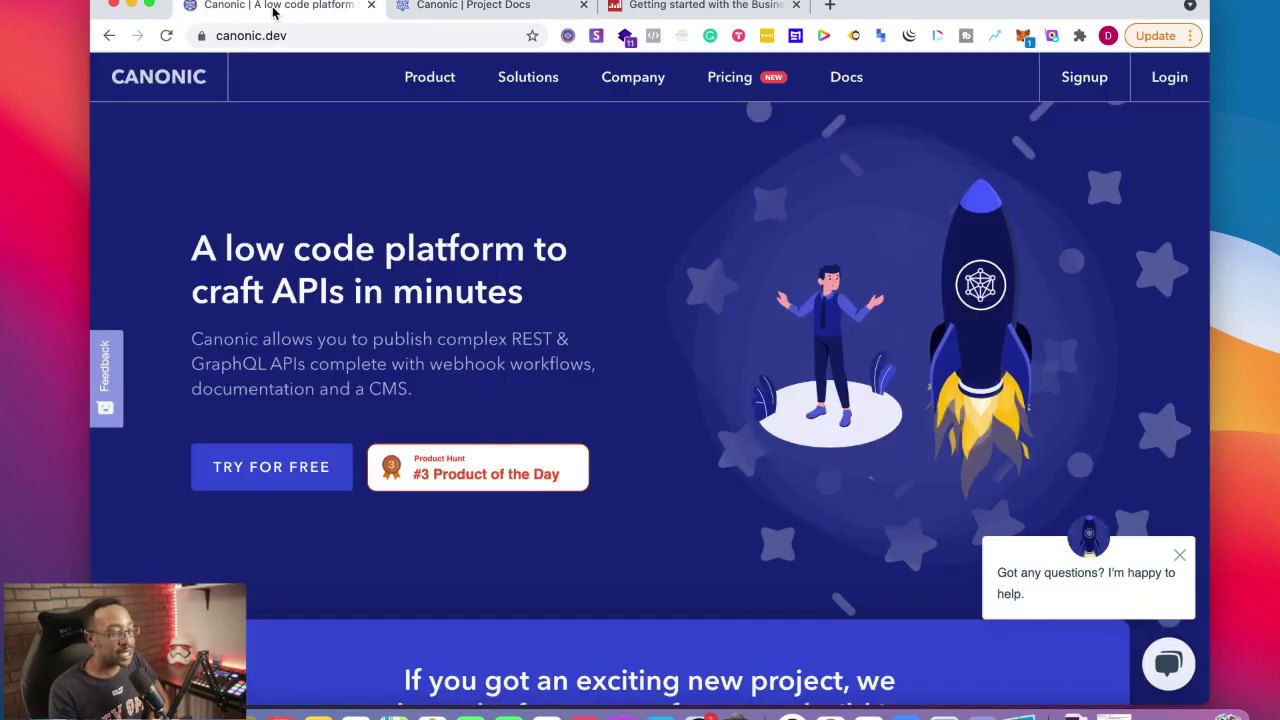